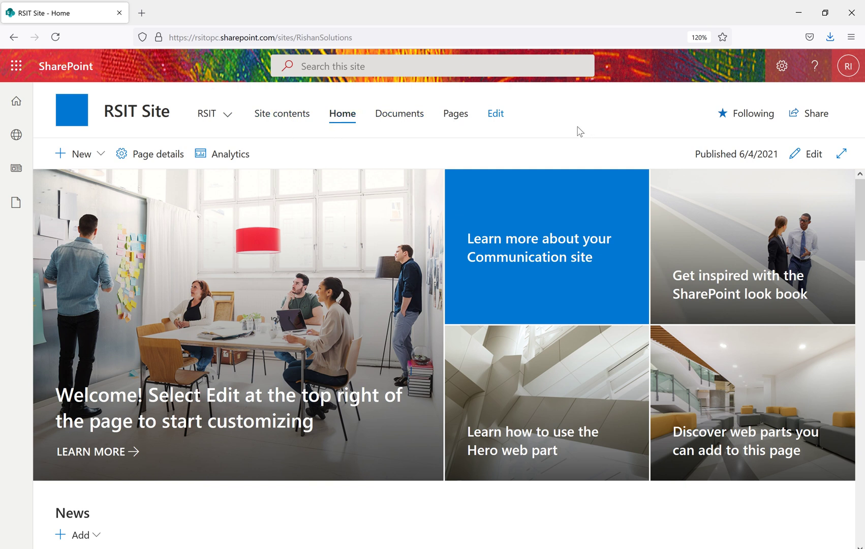
Open the Technologies list from the RSIT Site's contents
click(780, 70)
click(857, 110)
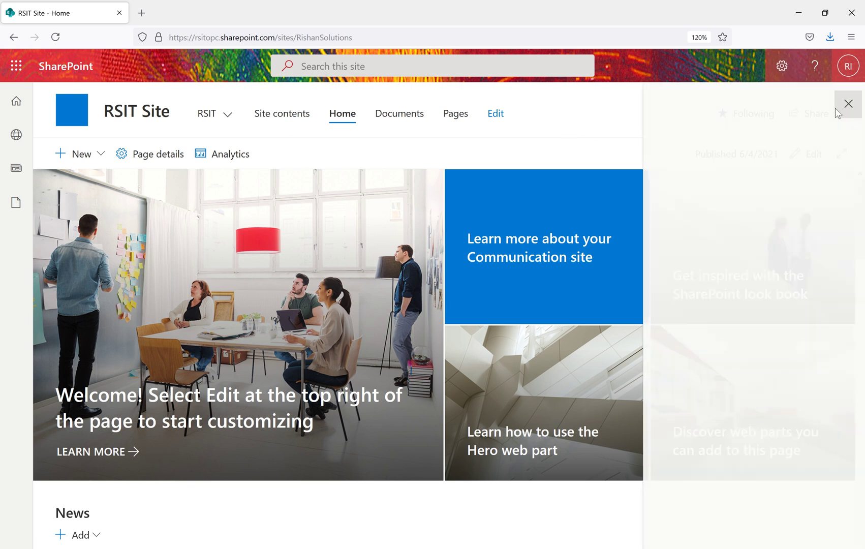
click(284, 116)
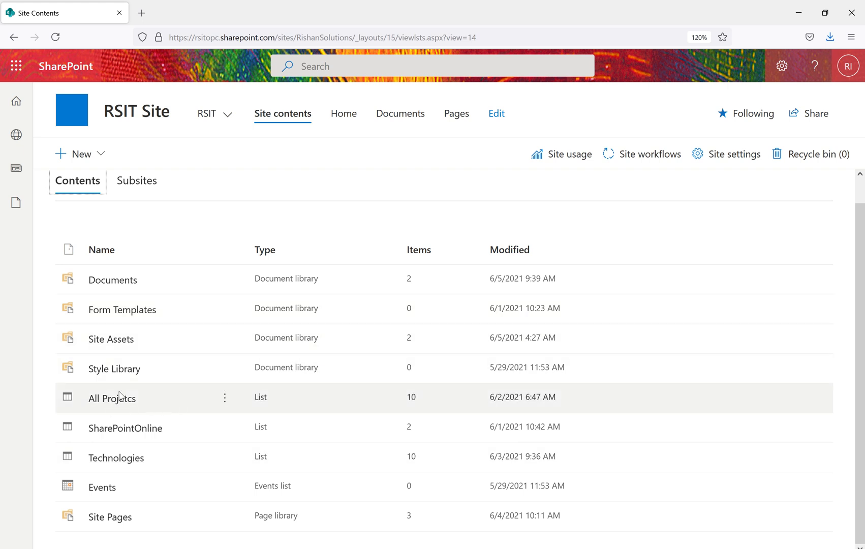
click(120, 460)
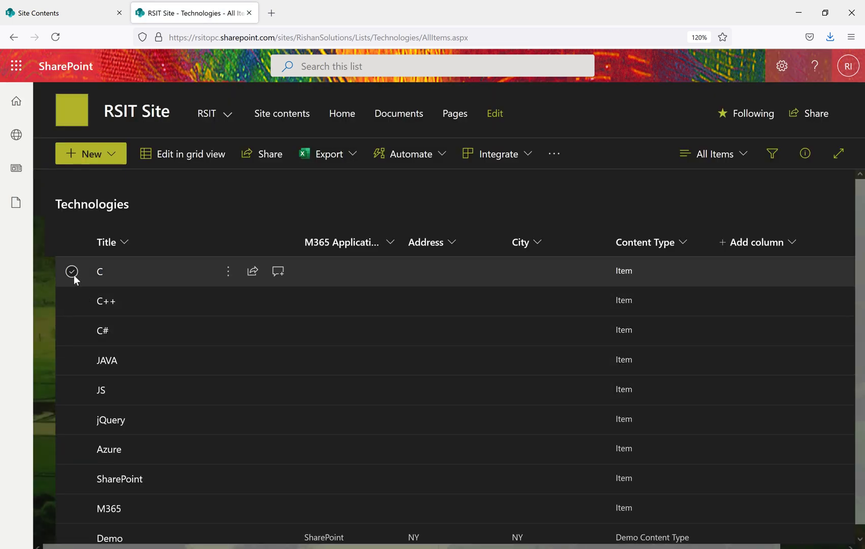
Delete the items C and C++ from the Technologies list, sending them to the site recycle bin
click(72, 273)
click(73, 302)
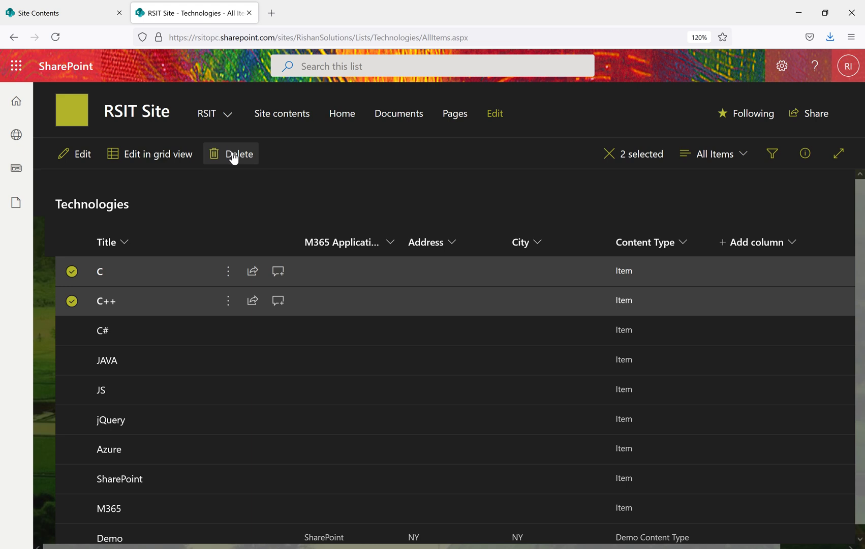
click(72, 301)
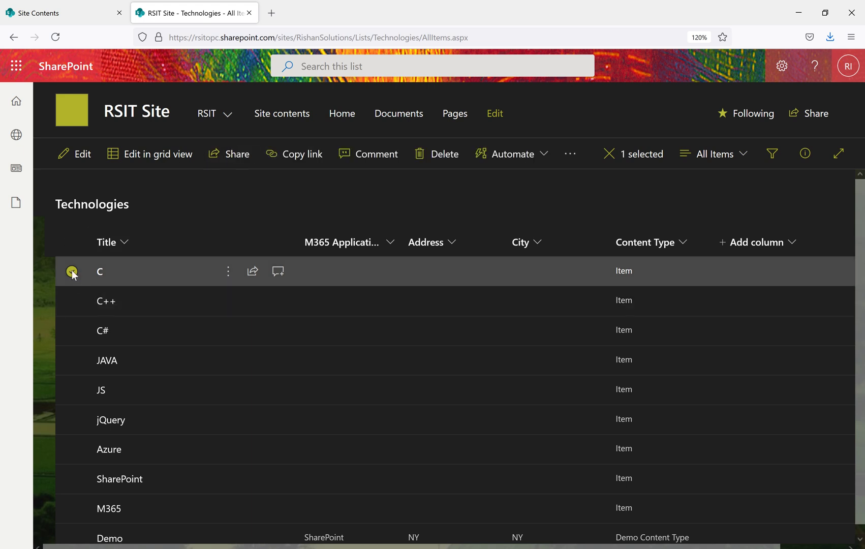
click(72, 301)
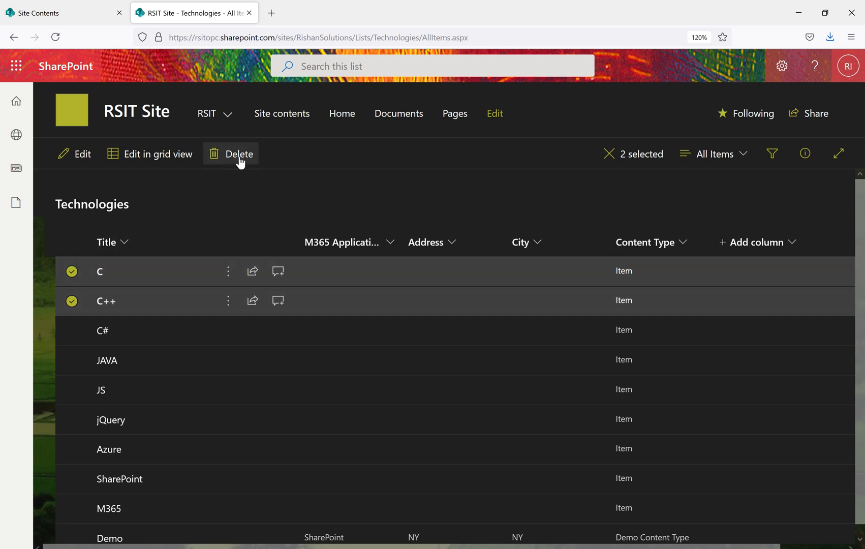
click(239, 159)
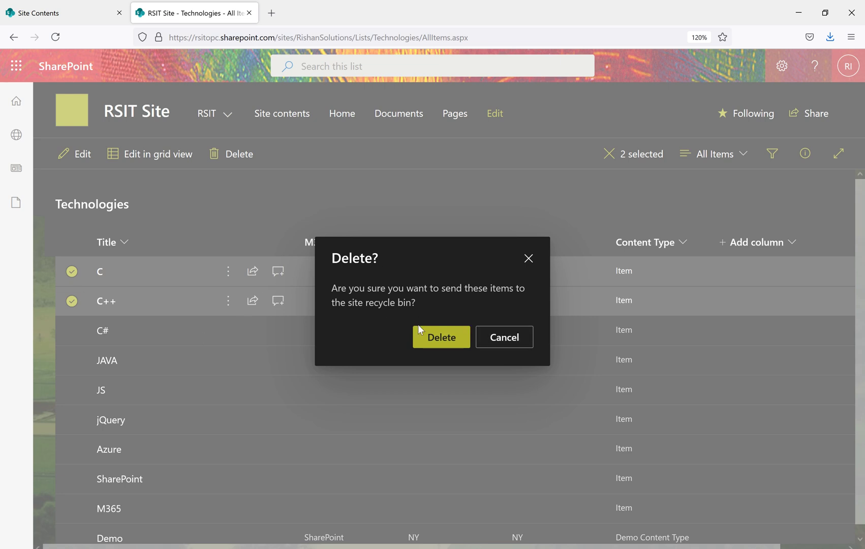
click(449, 338)
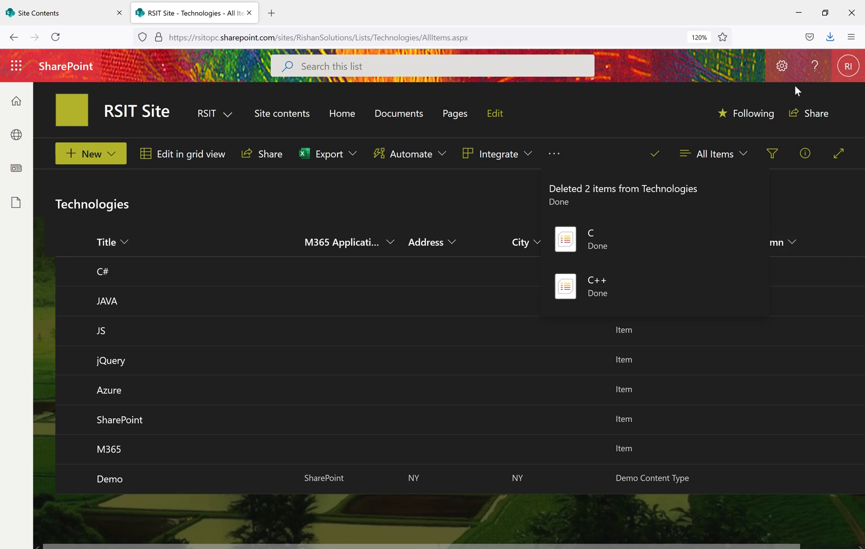
Open the site collection's recycle bin from the full site settings
click(782, 68)
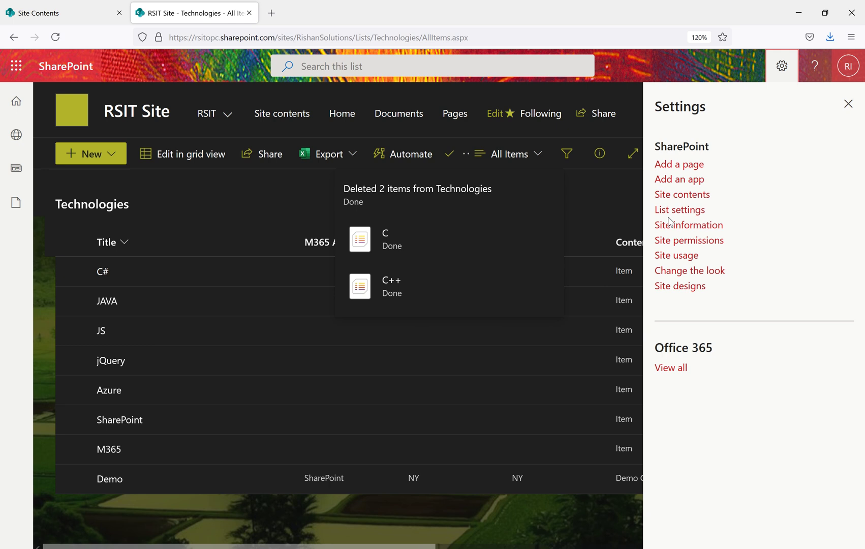
click(686, 226)
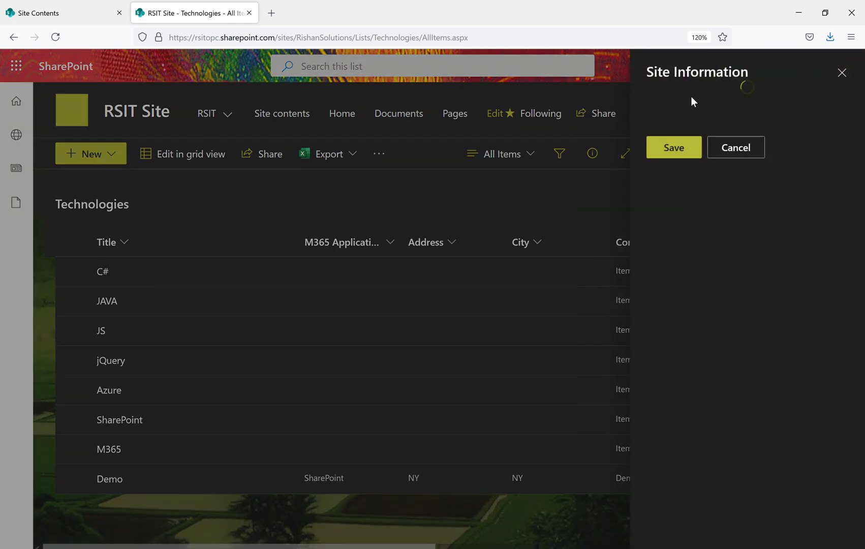
click(696, 384)
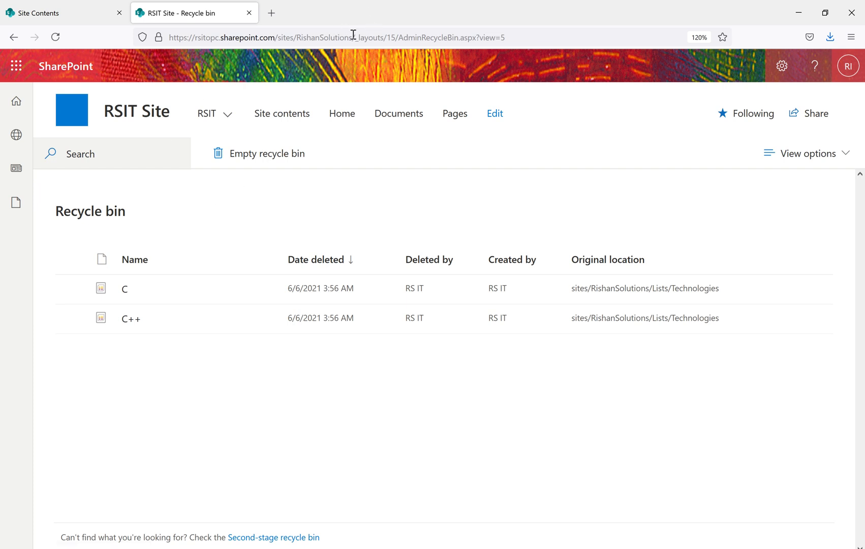
drag(354, 37, 168, 40)
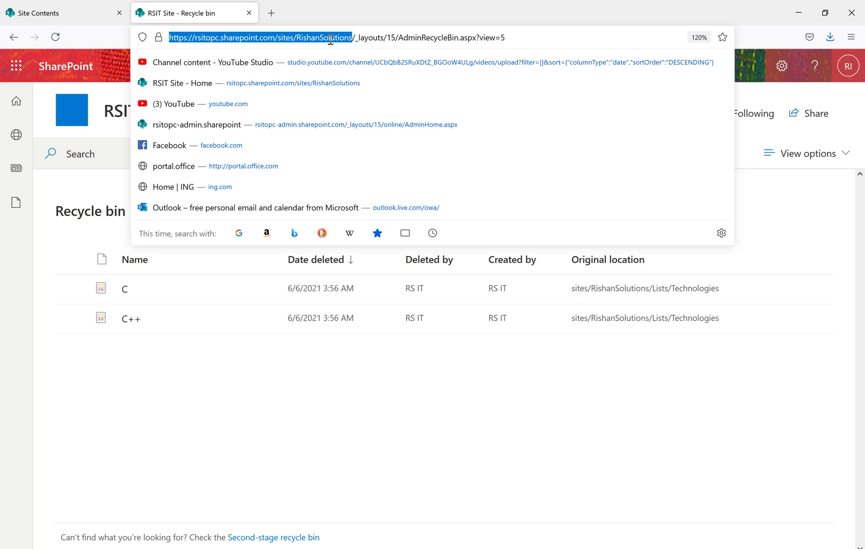
click(197, 368)
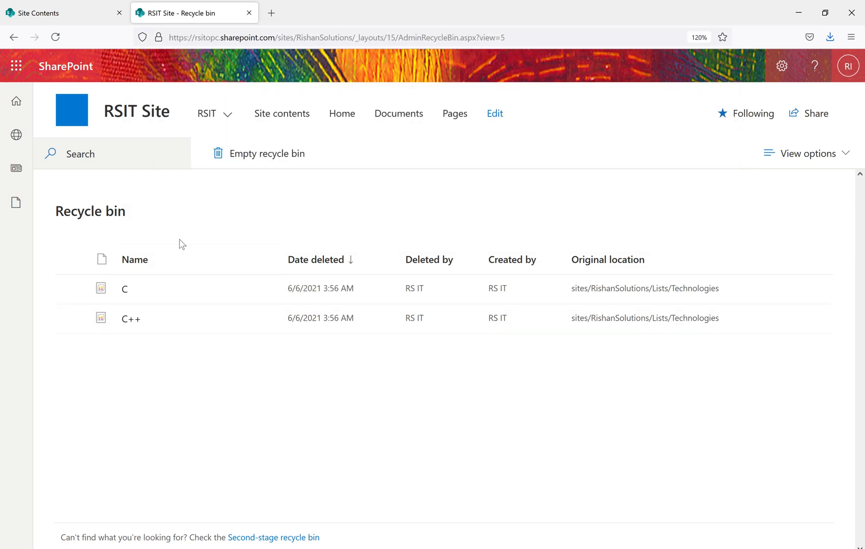
Restore the items C and C++ from the recycle bin
click(72, 289)
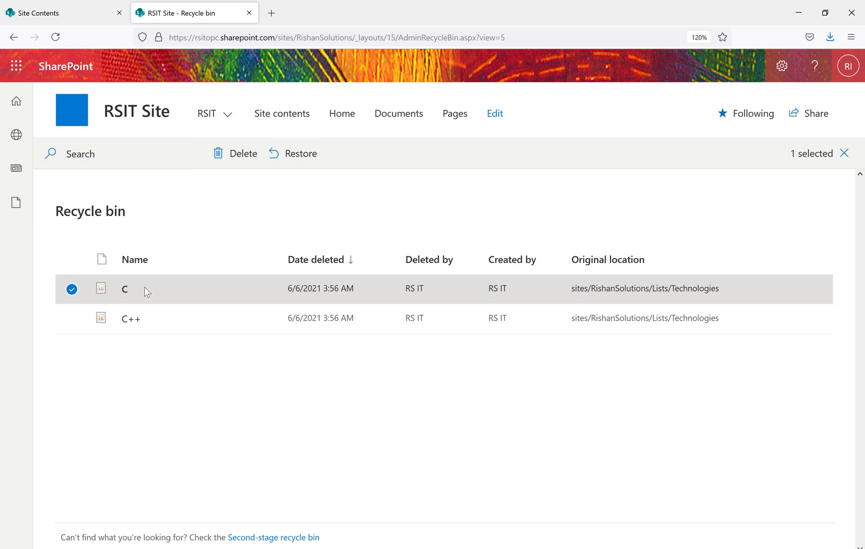
click(72, 319)
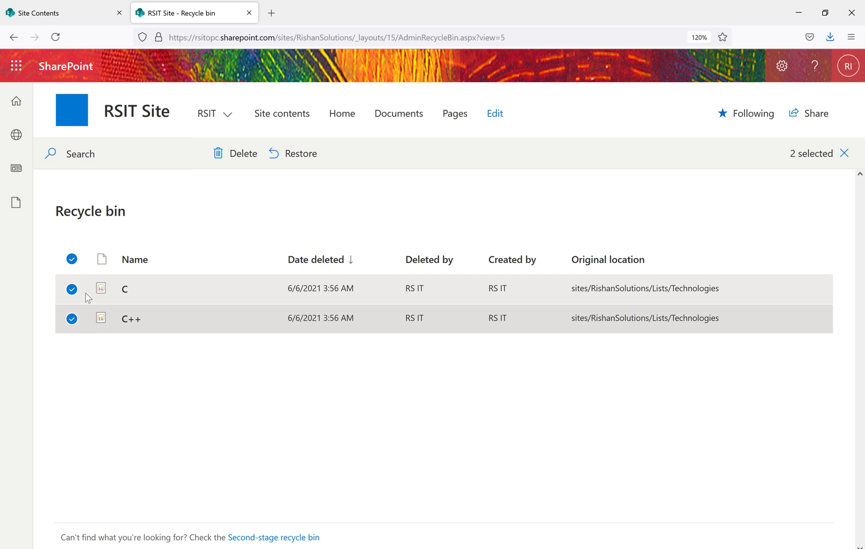
click(298, 159)
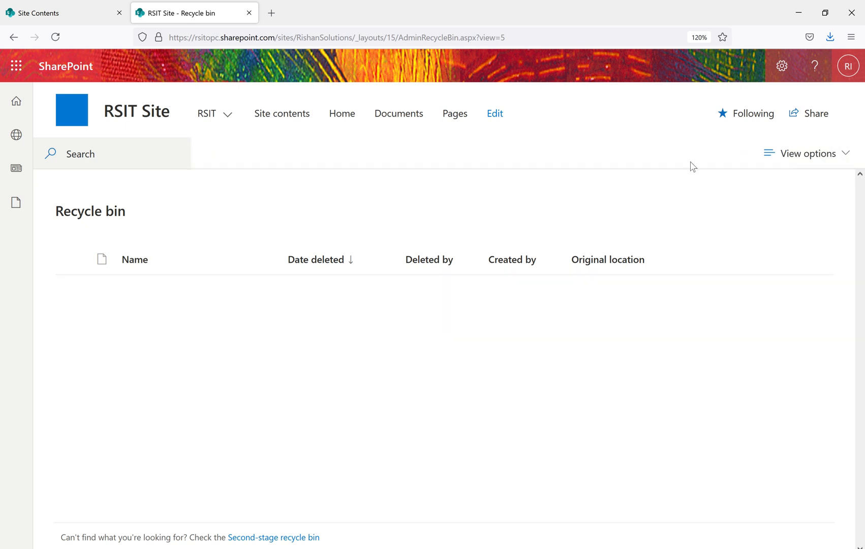
Reopen the Technologies list from the site contents to check the items C and C++
click(283, 118)
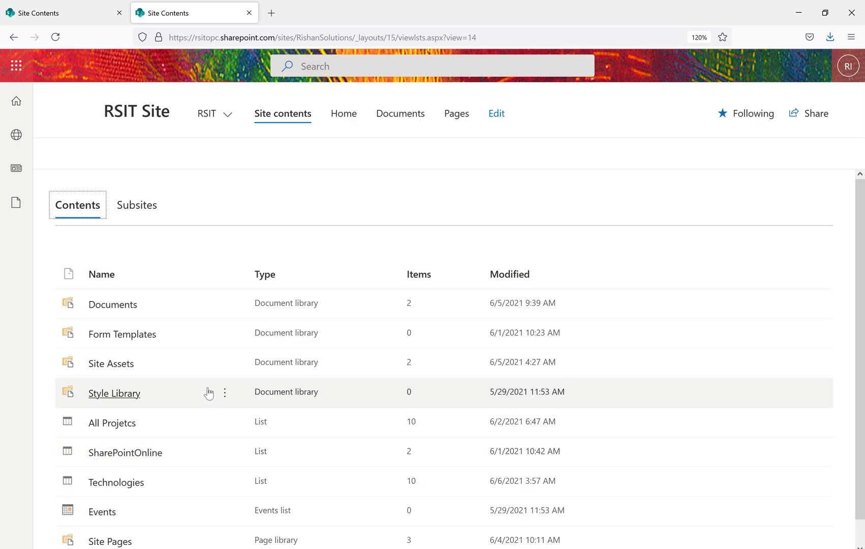
scroll(188, 434, down, 1)
click(126, 462)
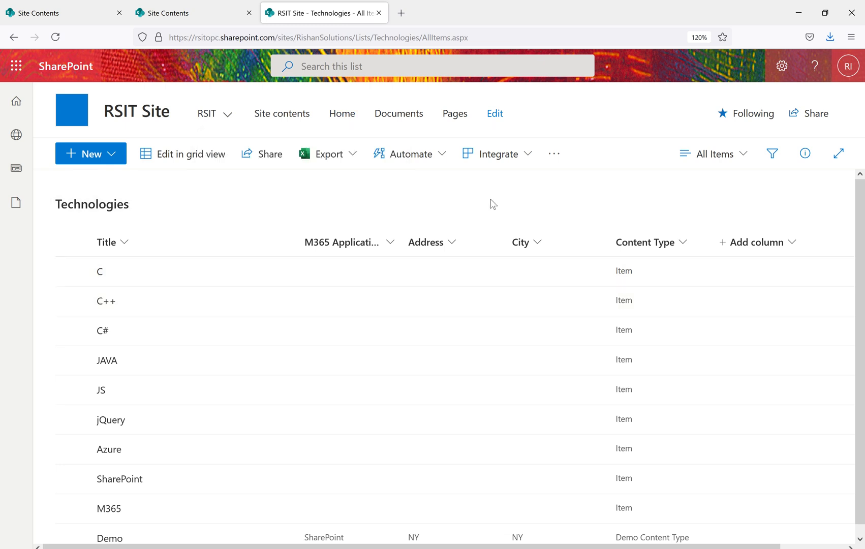
Open the All Projetcs list from the site contents and delete the whole list through its list settings
click(285, 113)
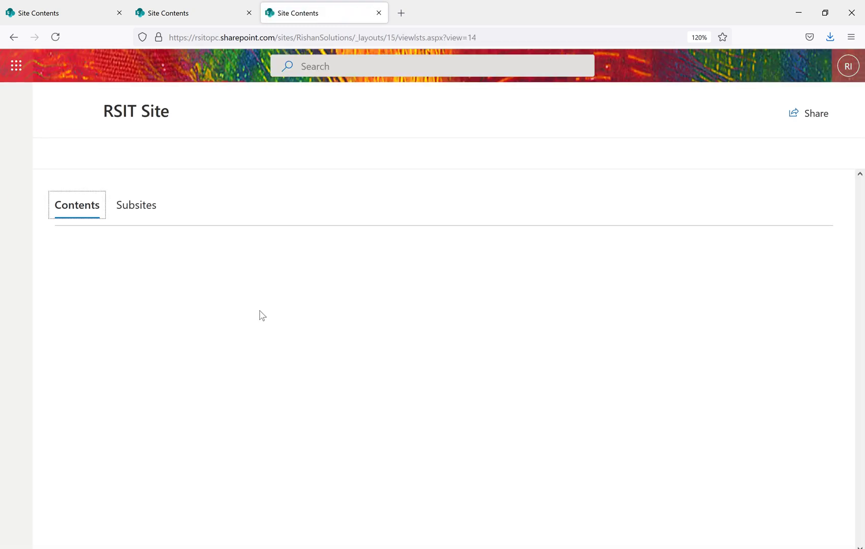
scroll(248, 356, down, 1)
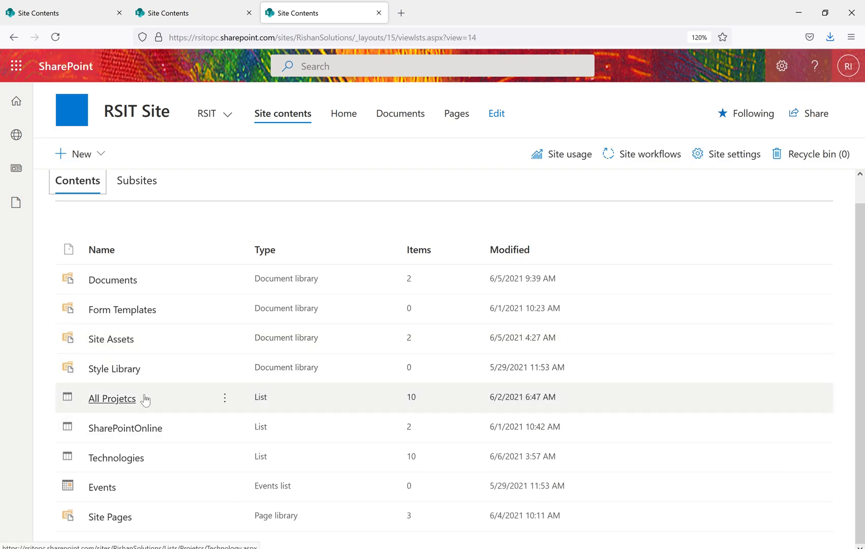
click(188, 403)
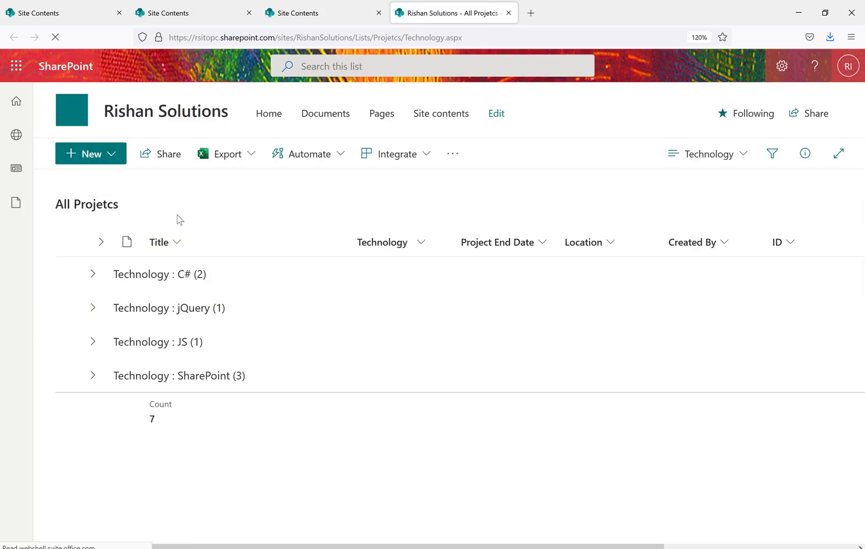
click(782, 66)
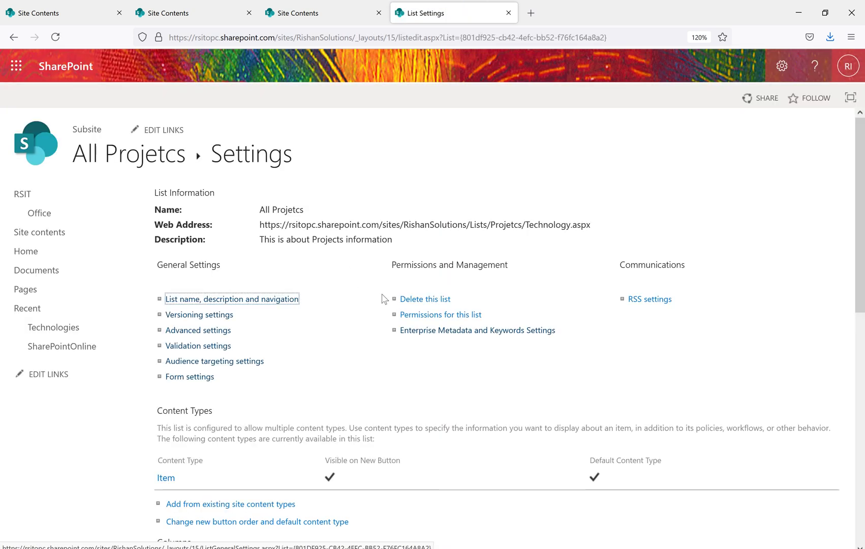
click(437, 298)
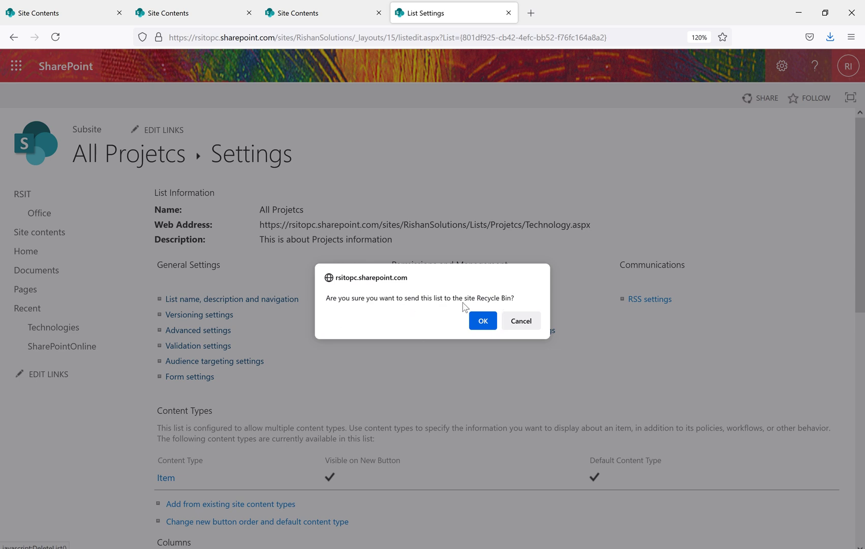
click(483, 321)
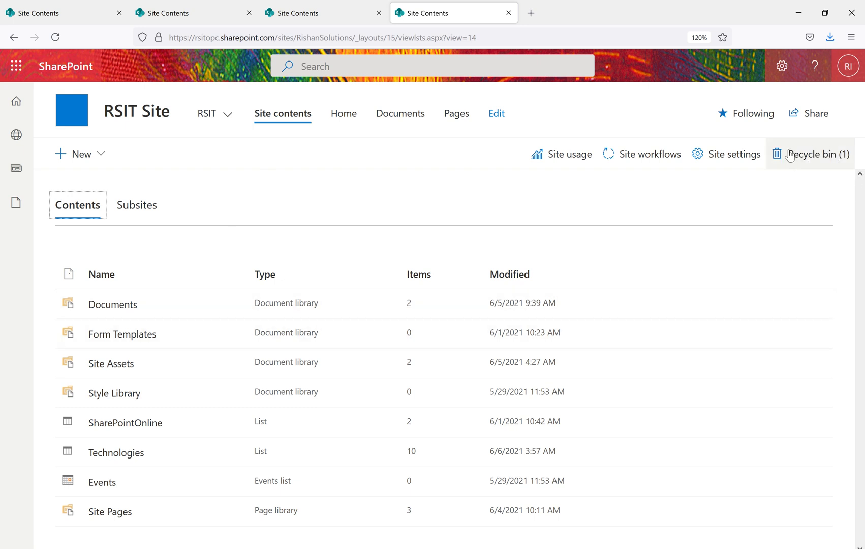
Open the site recycle bin and delete the All Projetcs list from it
click(807, 155)
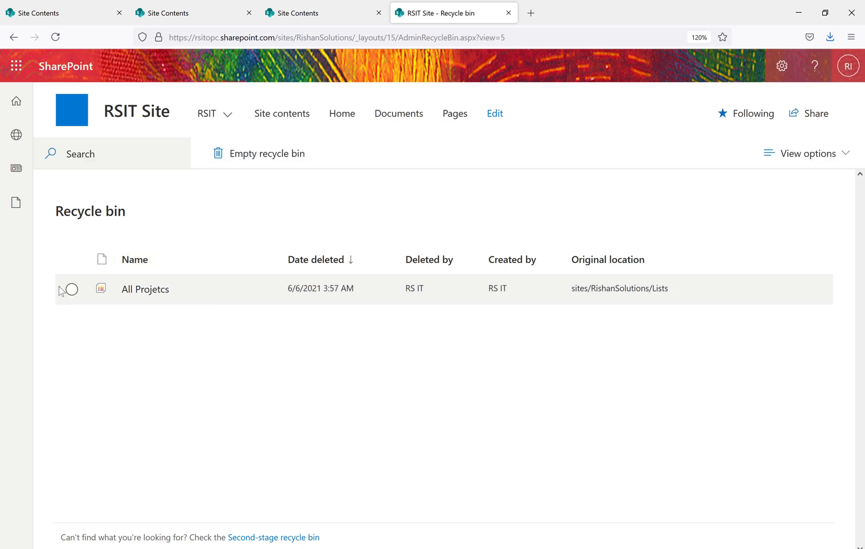
click(83, 295)
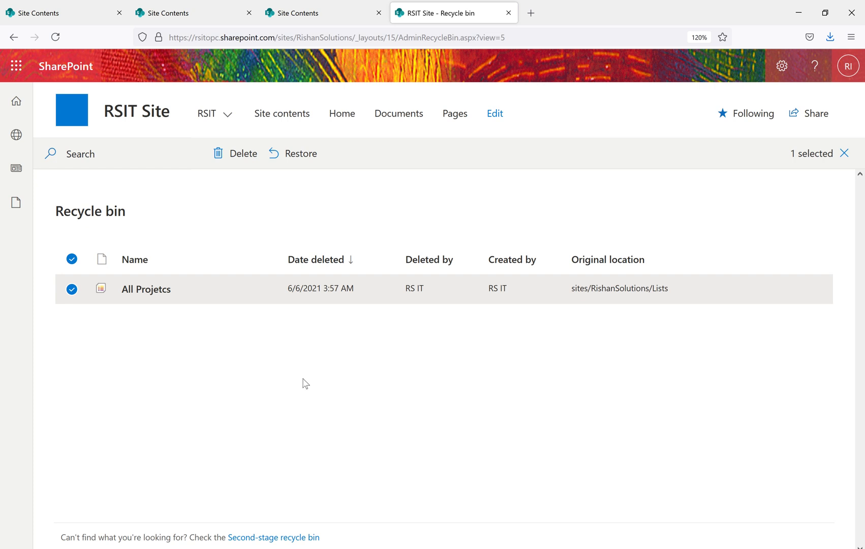
click(234, 159)
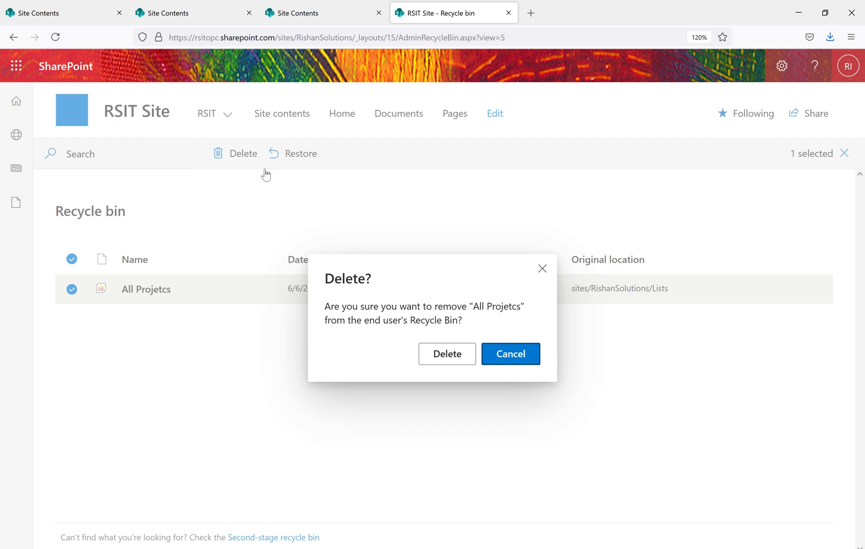
click(449, 353)
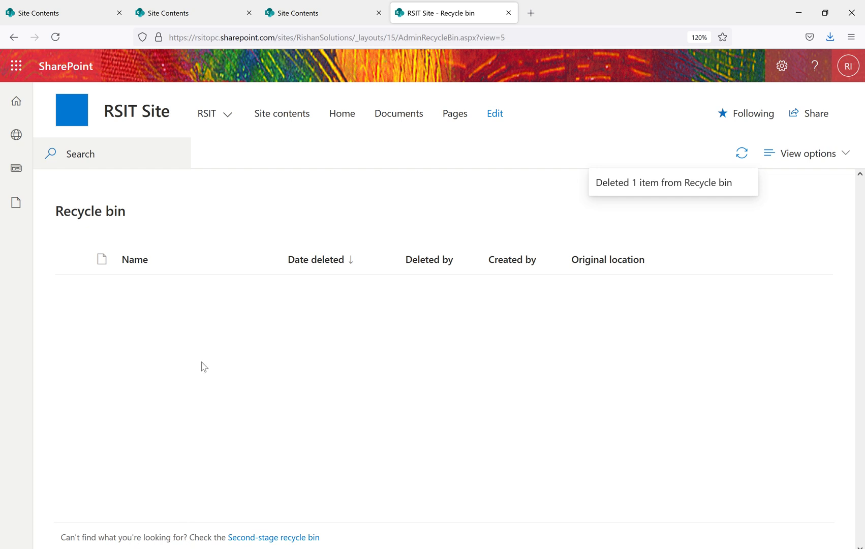
Restore the All Projetcs list from the second-stage recycle bin, switching to the PowerPoint slide show to review the delete and restore diagram before restoring
click(287, 538)
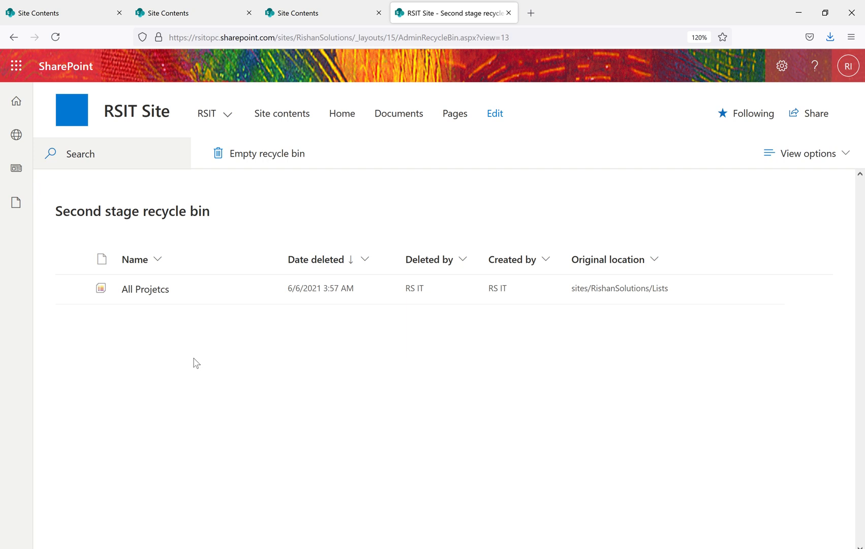
click(72, 290)
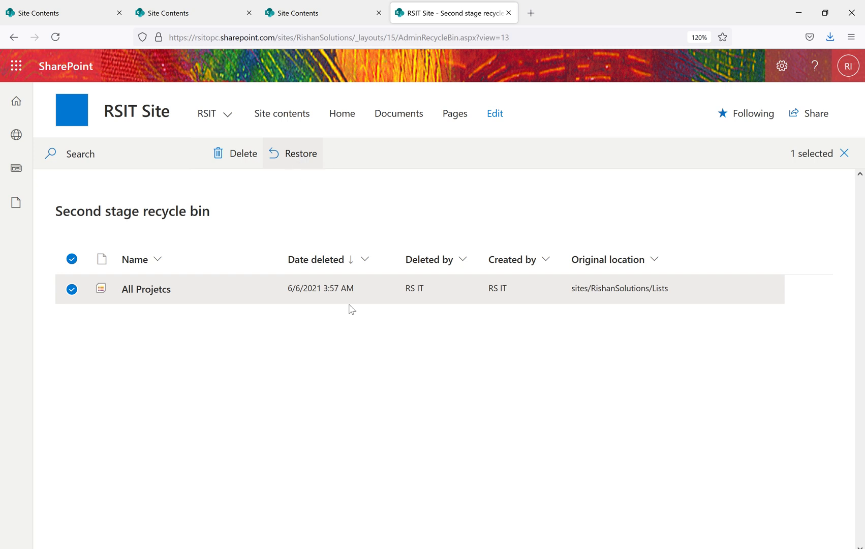
mouse_move(468, 544)
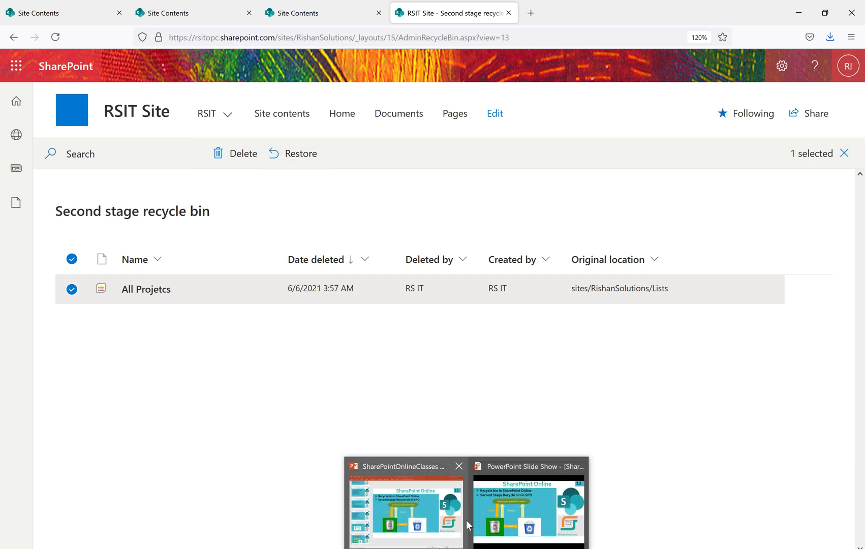
click(508, 504)
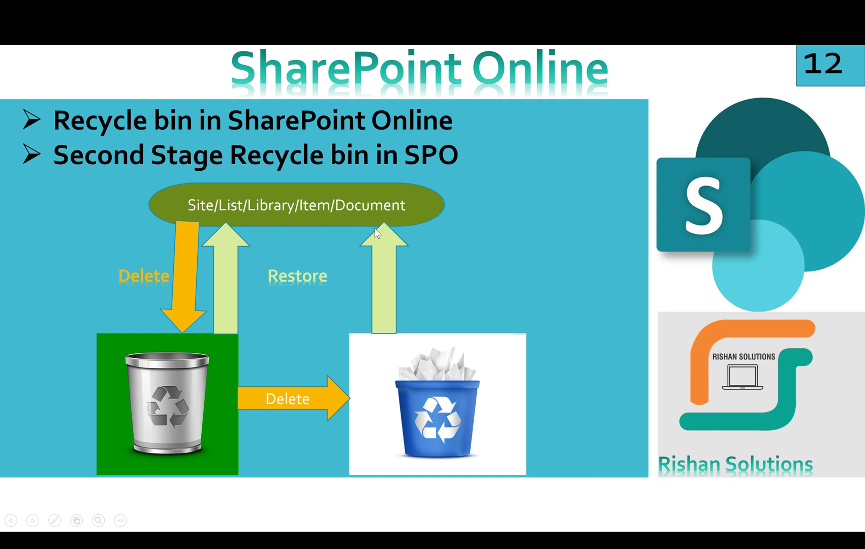
key(alt+Tab)
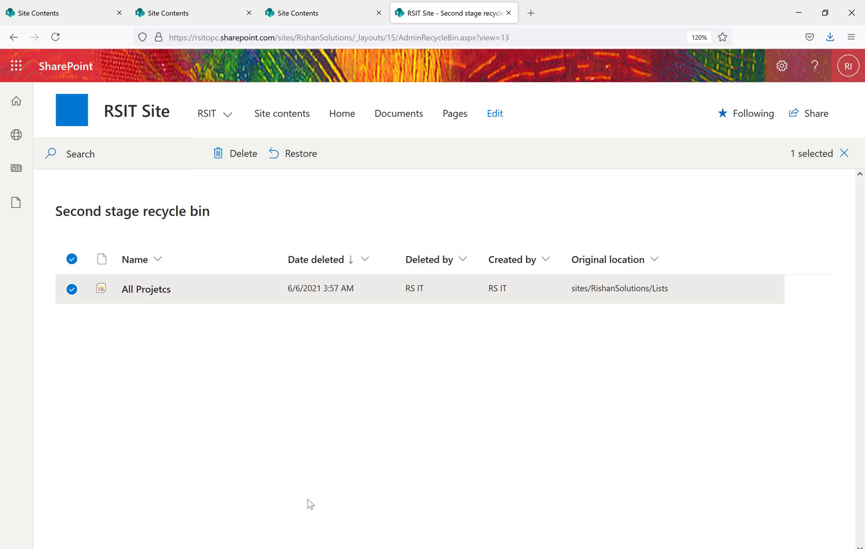
click(308, 156)
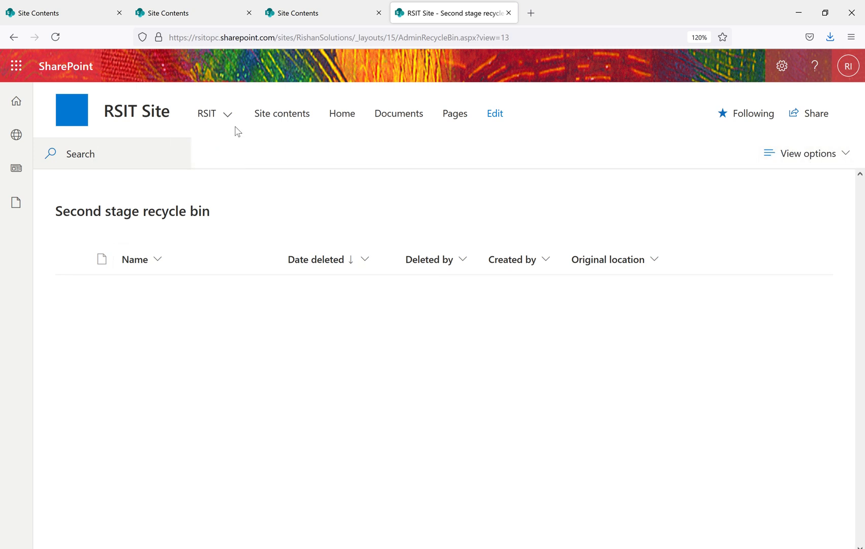
Reopen the All Projetcs list from the site contents to check its items
click(300, 114)
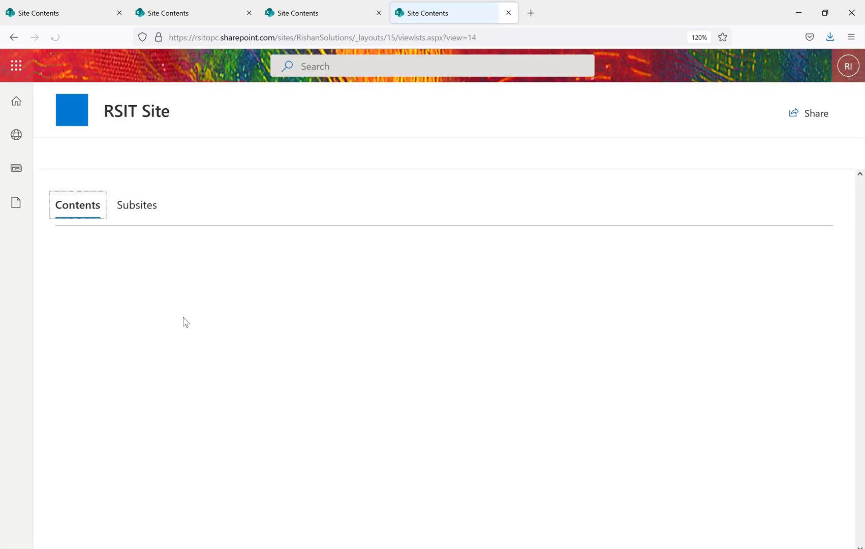
scroll(172, 340, down, 1)
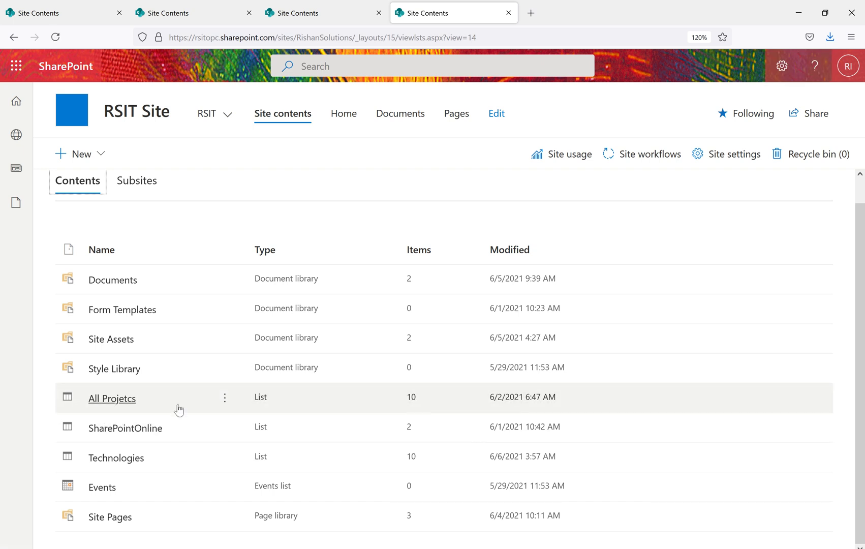
click(119, 400)
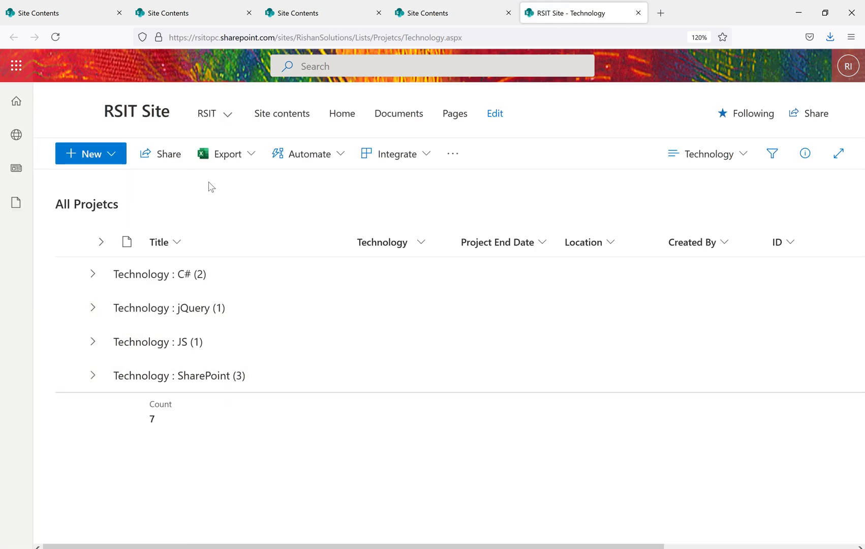
Open the site named Subsite from the subsites listed in the RSIT Site contents
click(297, 118)
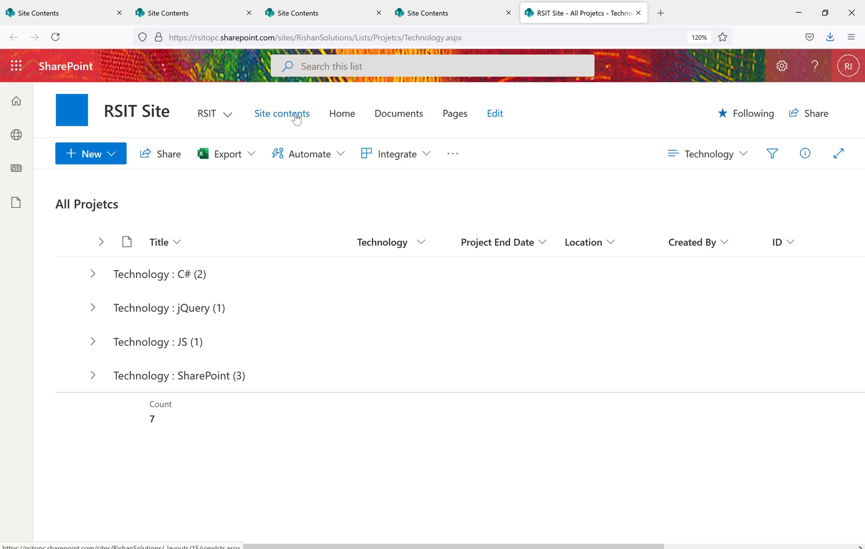
click(297, 118)
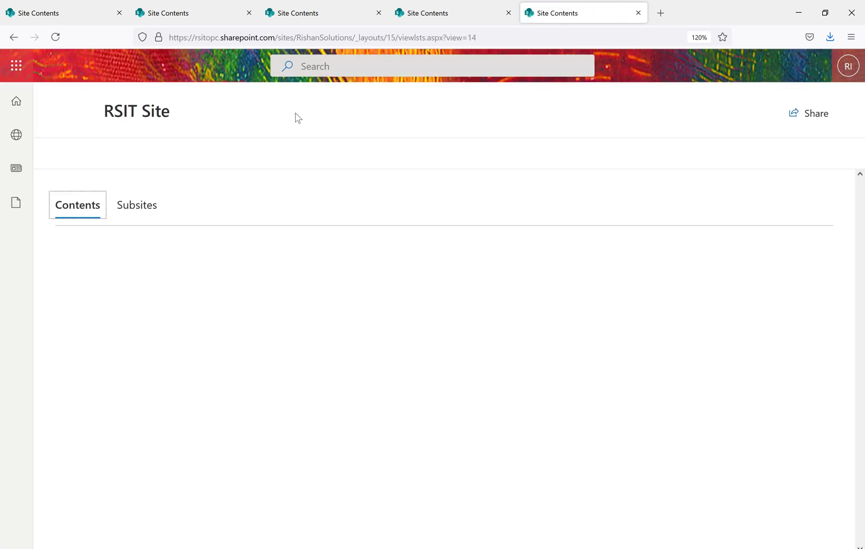
scroll(303, 431, down, 1)
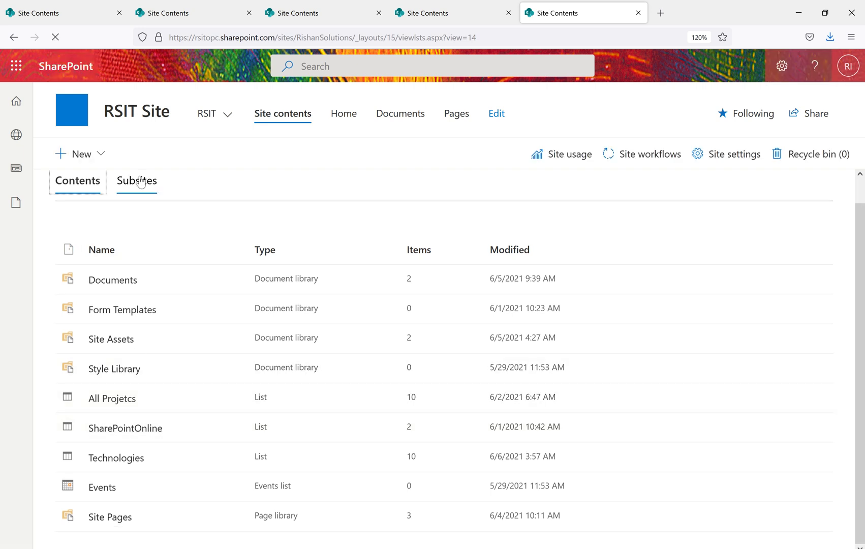
click(141, 182)
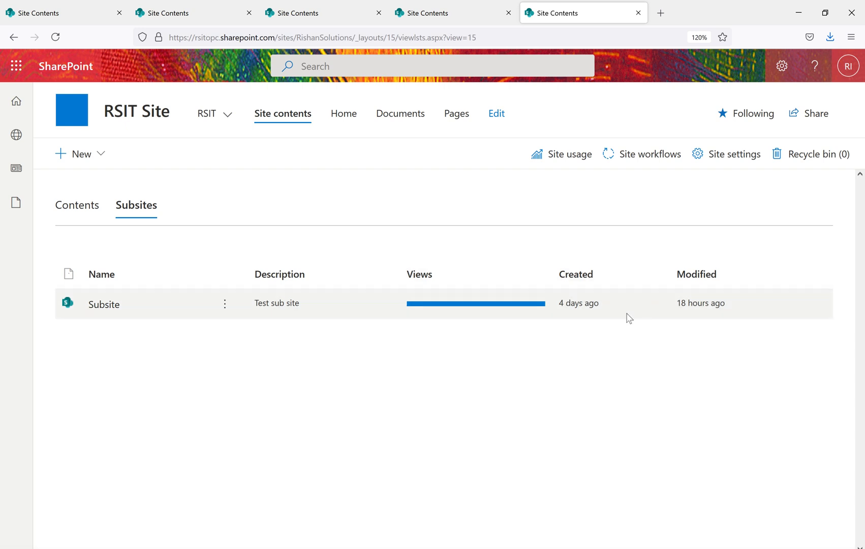
click(100, 304)
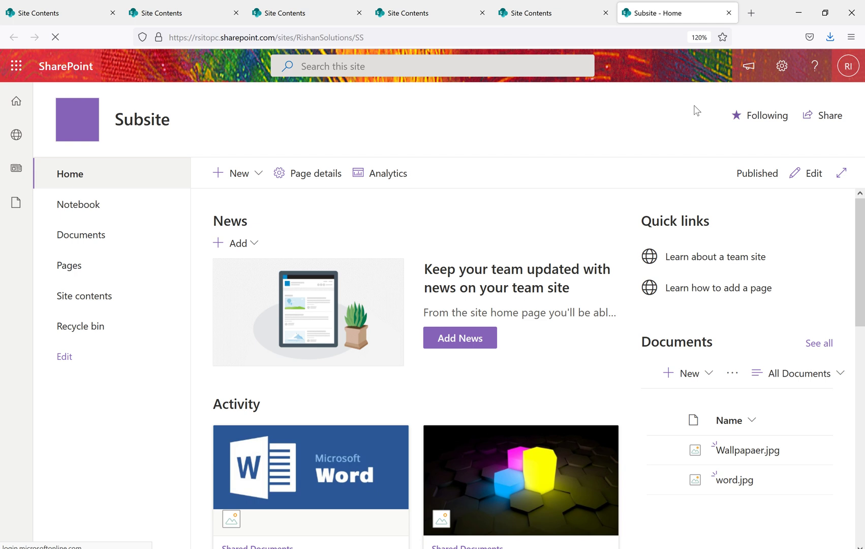
Delete the subsite through its full site settings, reviewing the deletion warning about the site collection recycle bin before confirming
click(781, 71)
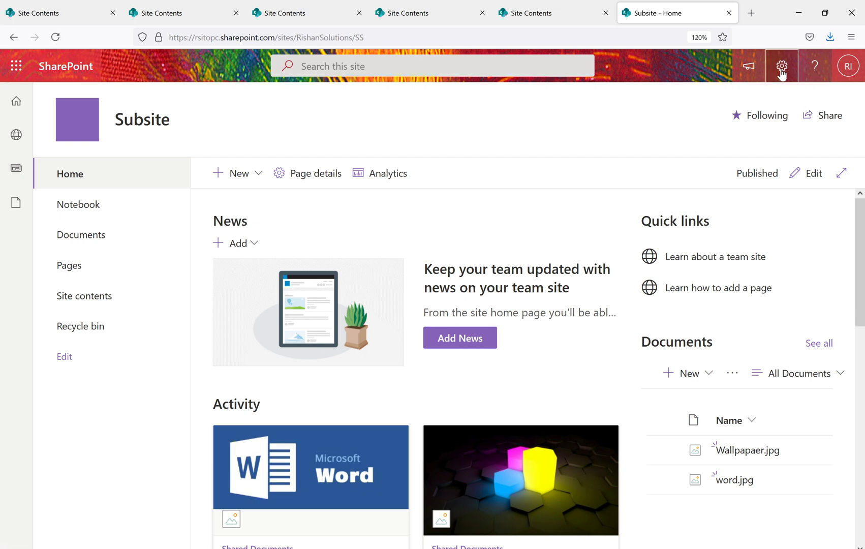
click(689, 210)
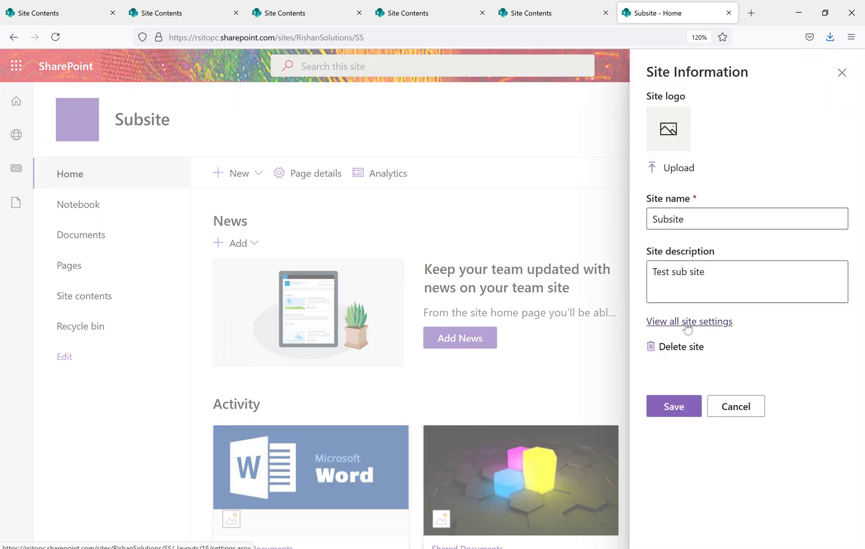
click(687, 324)
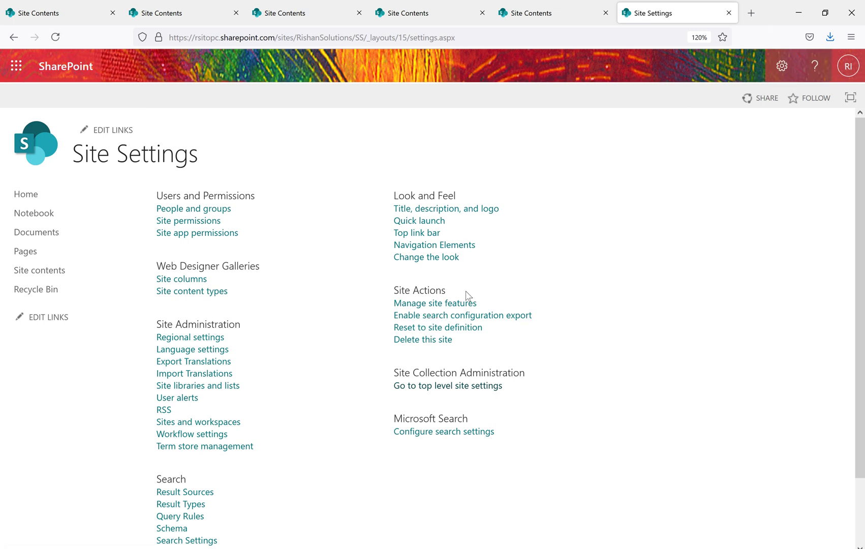
click(417, 341)
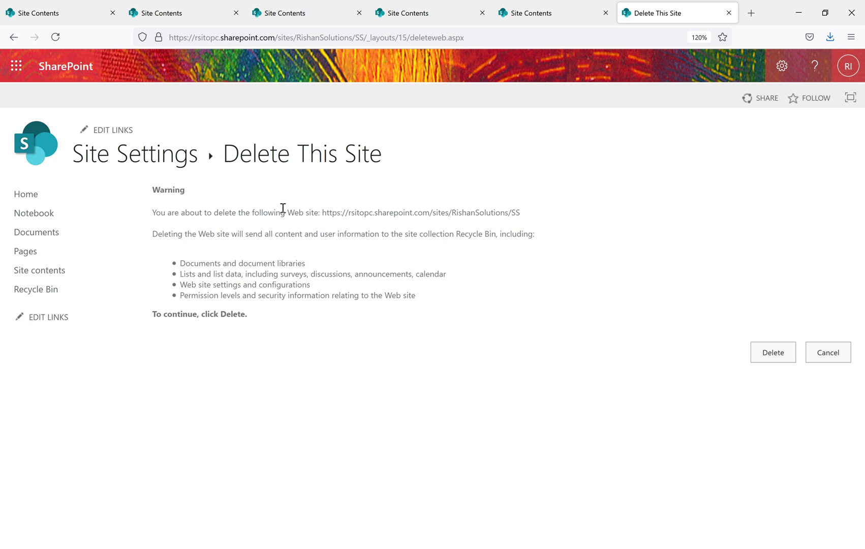
drag(185, 191, 156, 190)
drag(499, 234, 450, 235)
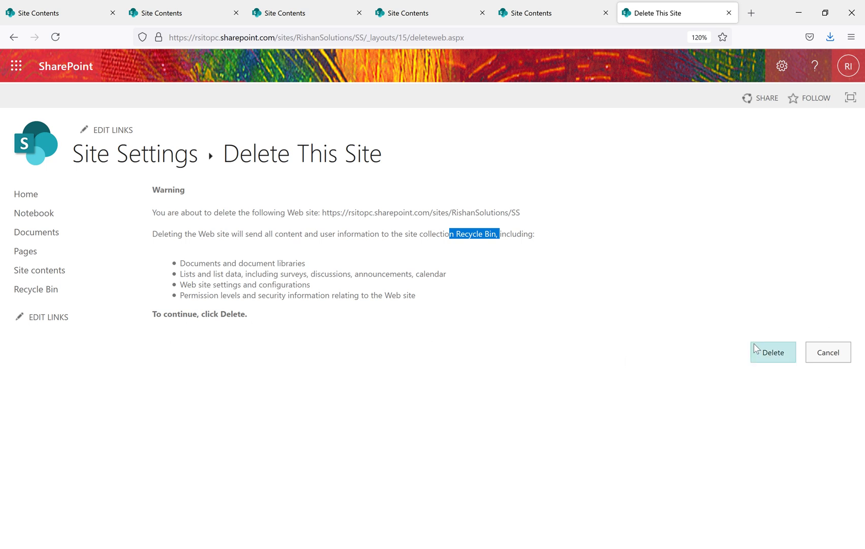
click(532, 246)
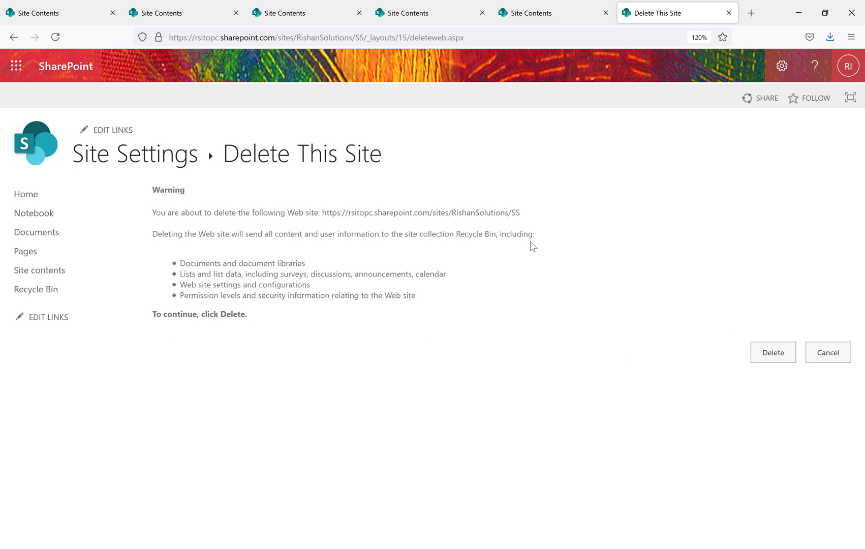
drag(546, 237, 447, 235)
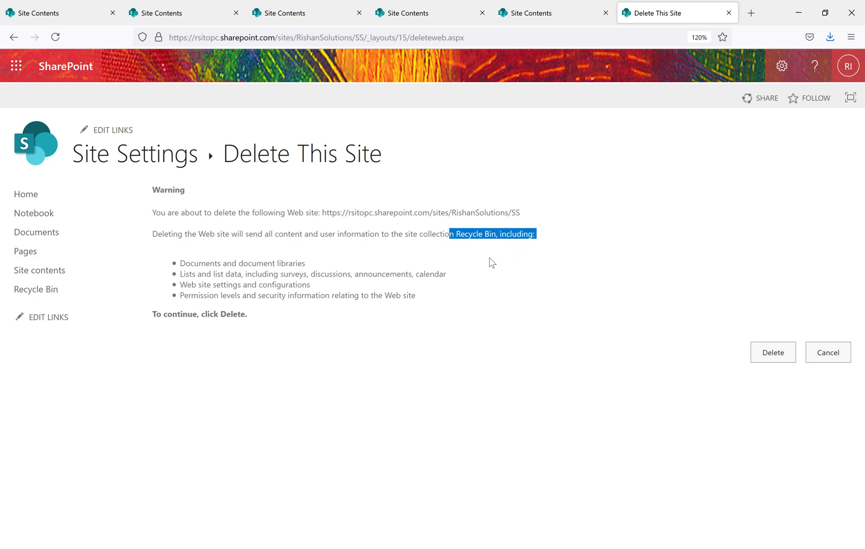
click(769, 360)
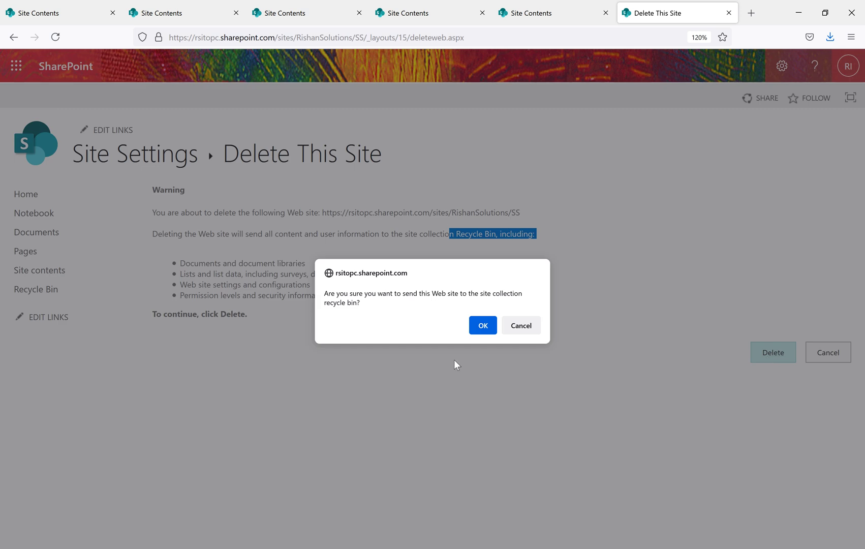
click(480, 326)
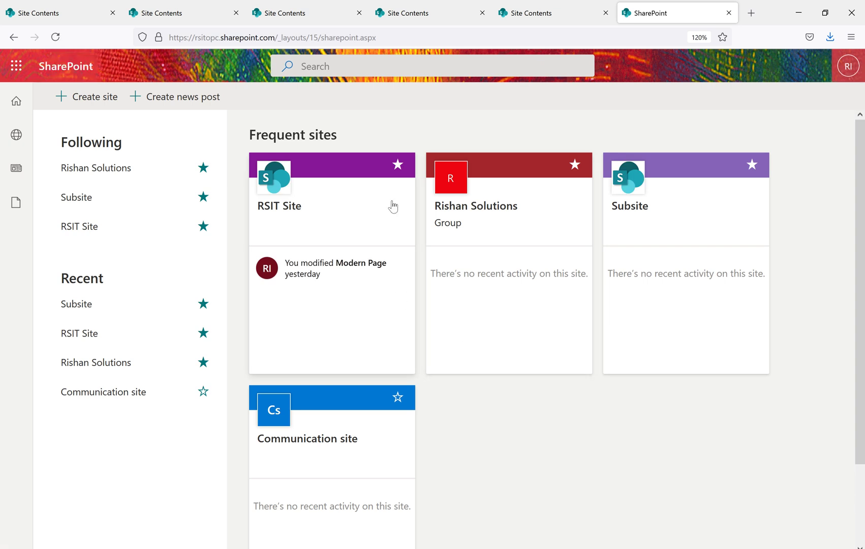
Open the RSIT Site and check its first-stage recycle bin and its subsites list for the deleted subsite
click(517, 187)
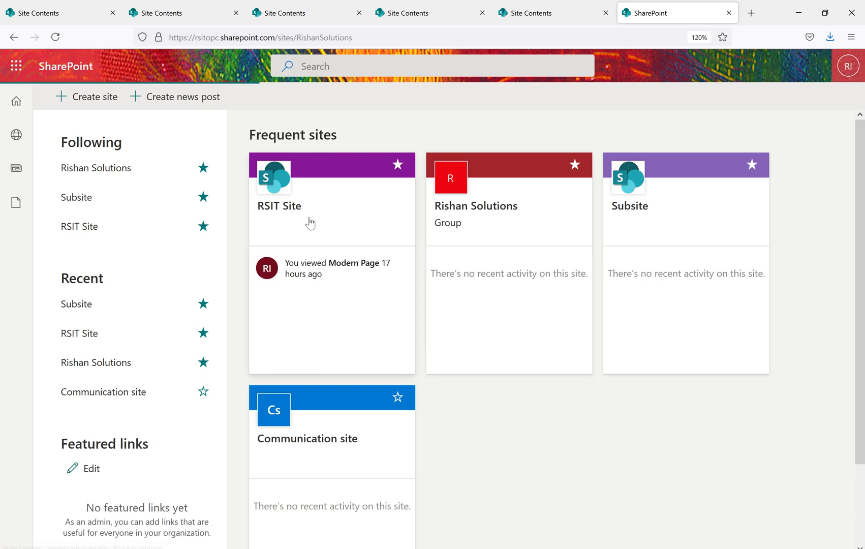
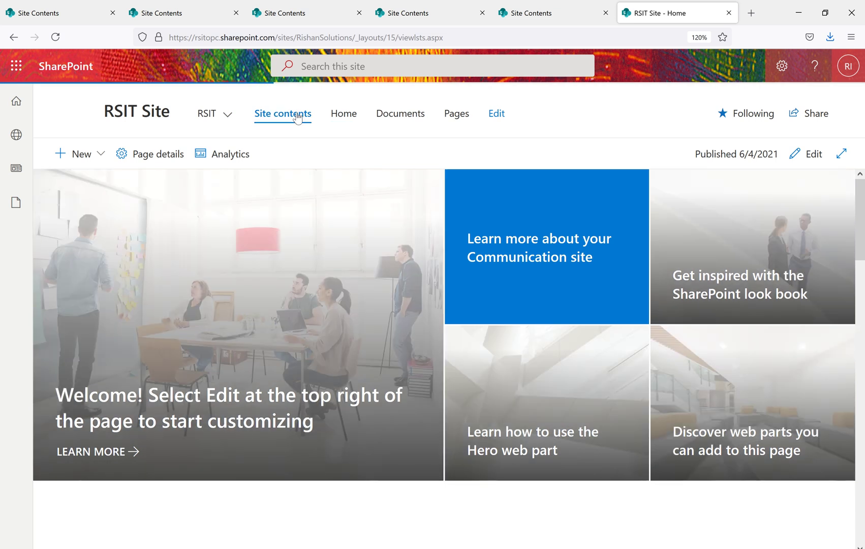
click(297, 114)
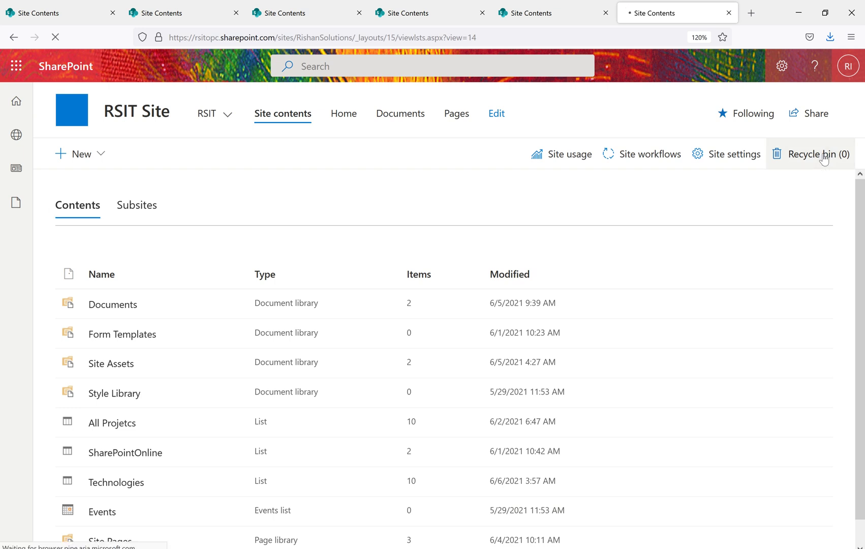
click(824, 158)
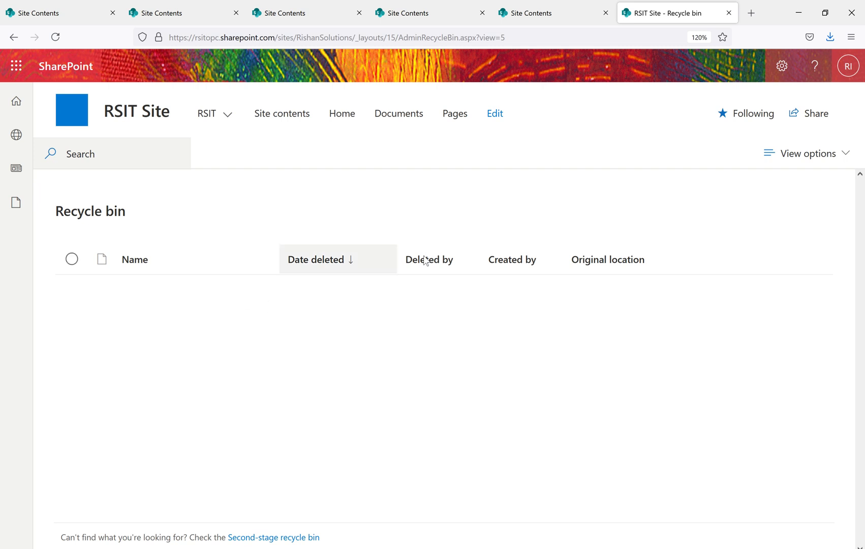
click(294, 121)
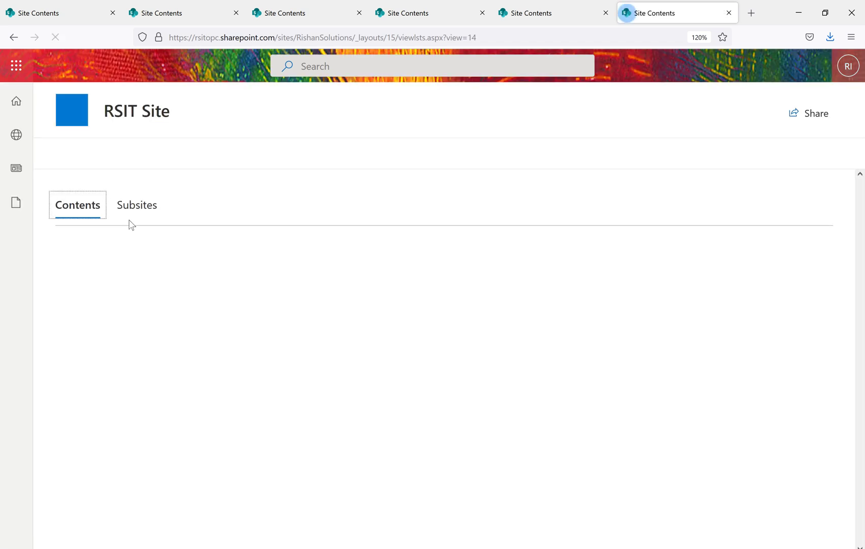
click(139, 209)
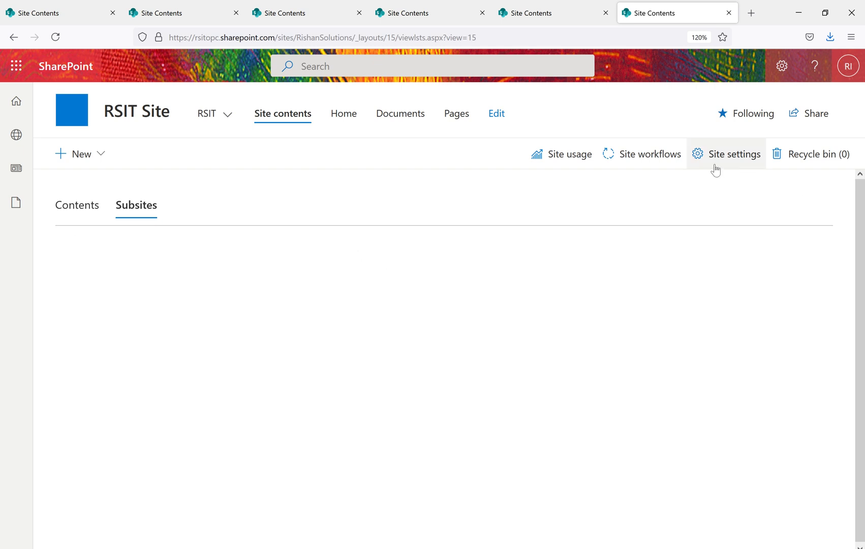
Restore Subsite from the second-stage recycle bin, reached through the site settings, and check the RSIT Site's subsites list
click(732, 163)
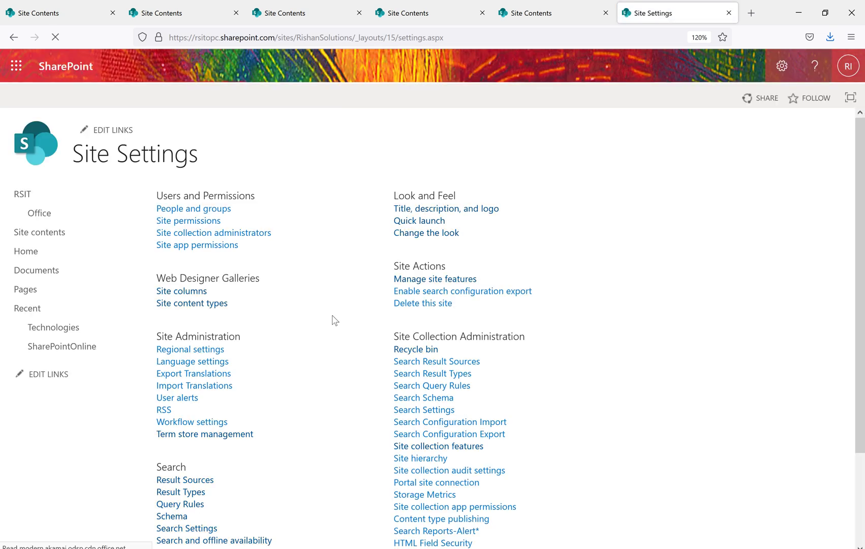
click(420, 349)
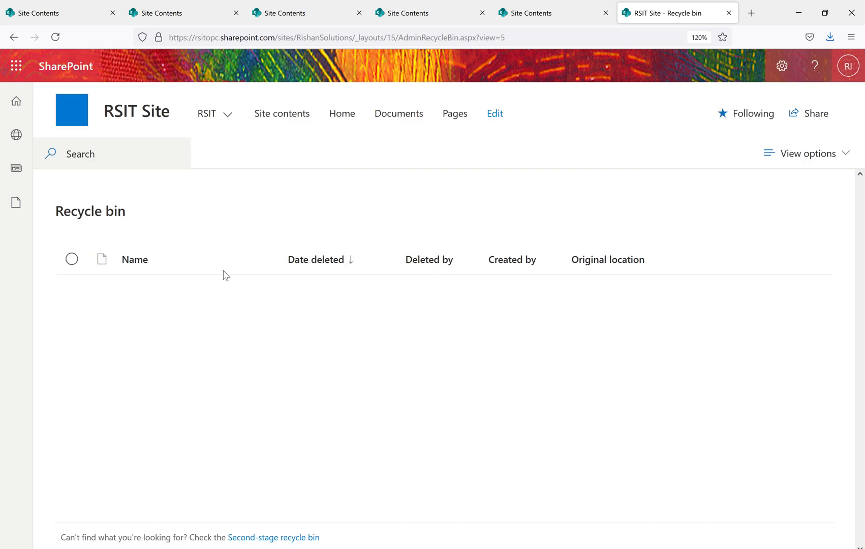
click(281, 537)
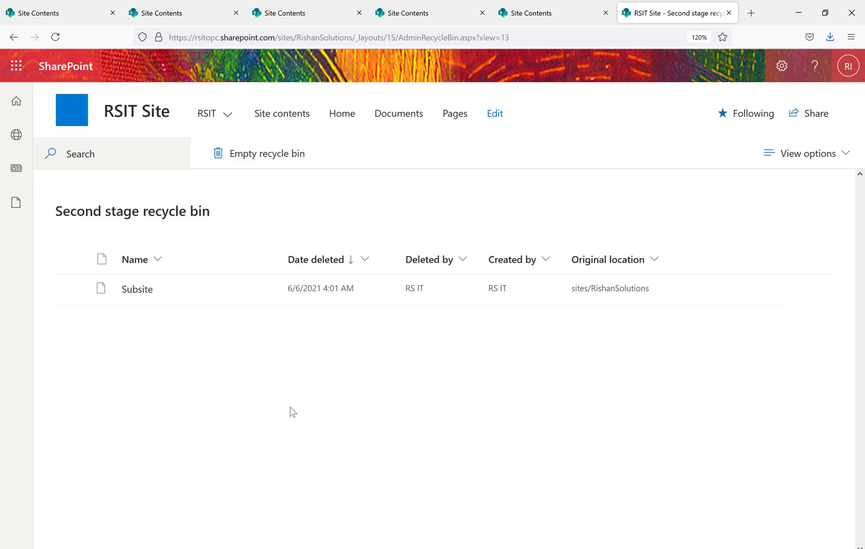
drag(227, 217, 55, 210)
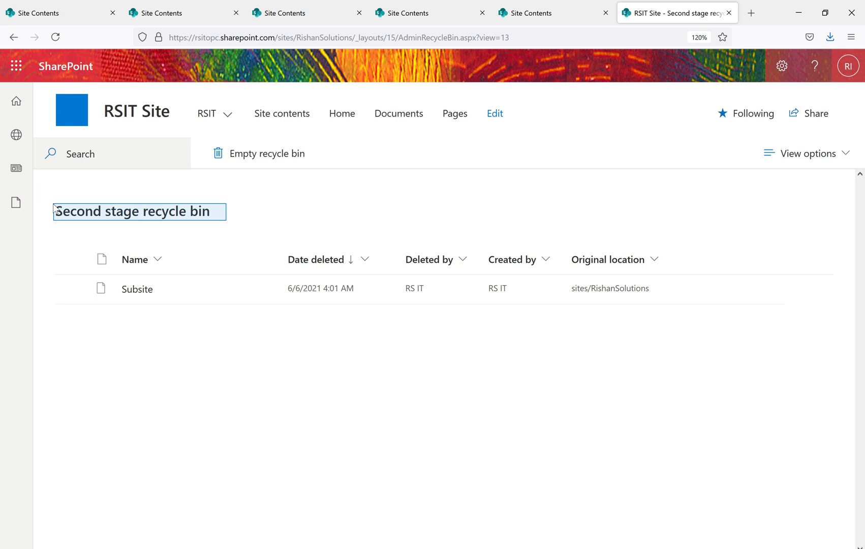
click(55, 209)
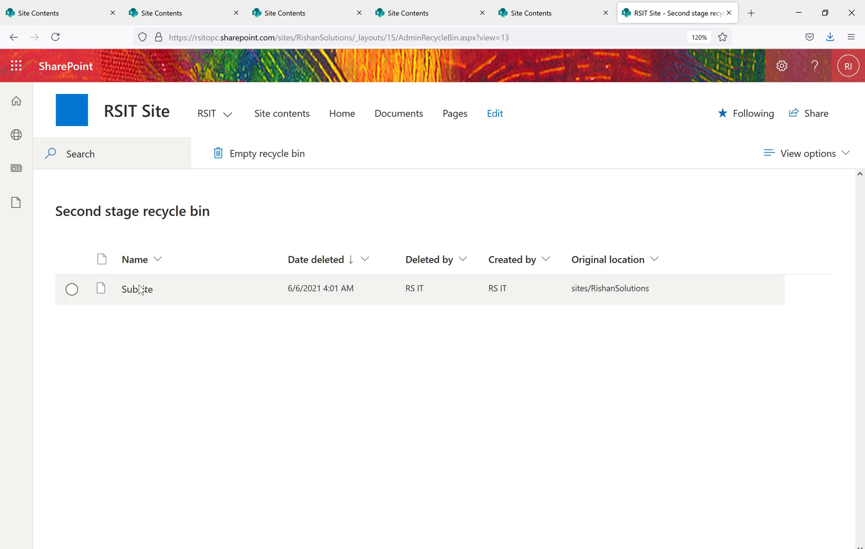
click(71, 289)
click(300, 161)
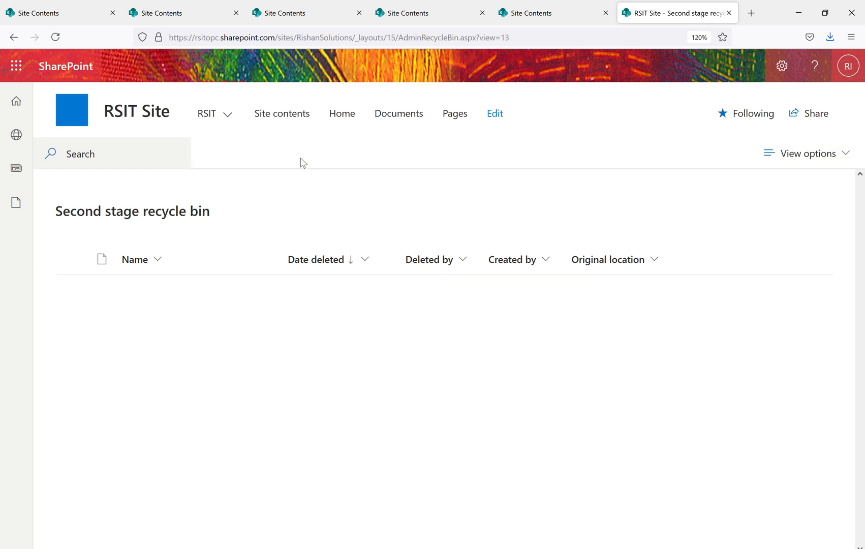
click(280, 114)
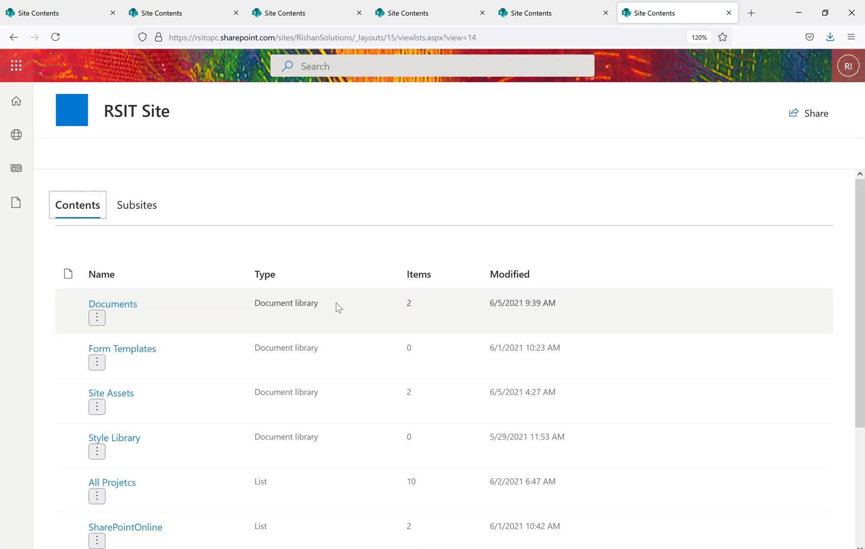
click(143, 208)
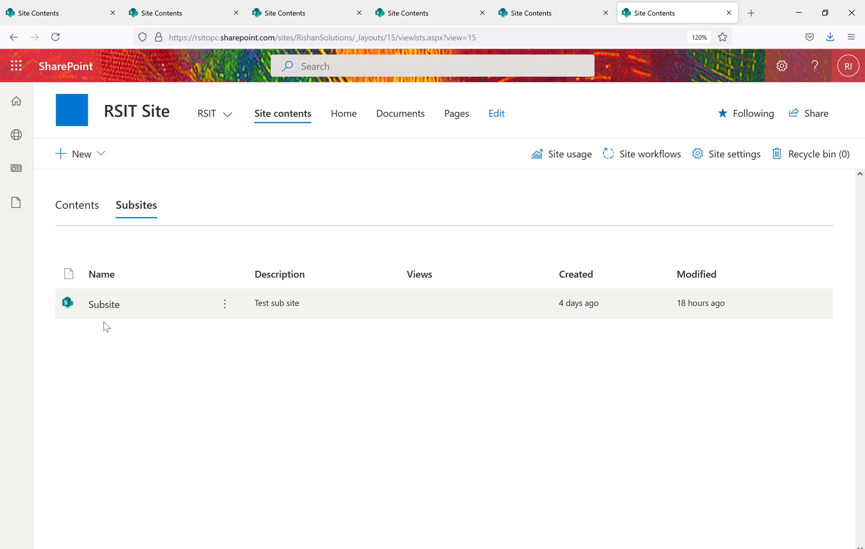
Open the M365 Applications column in the Demo Site columns group from the RSIT Site's site columns
click(731, 158)
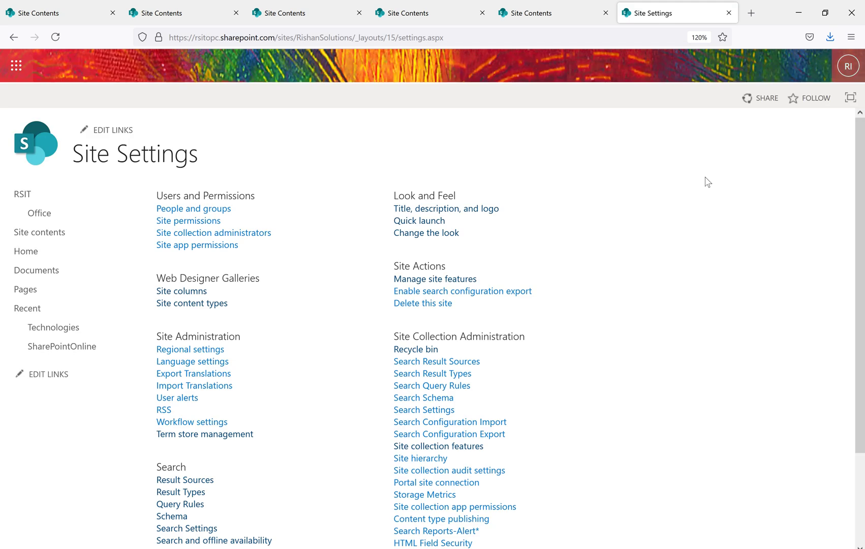
click(184, 293)
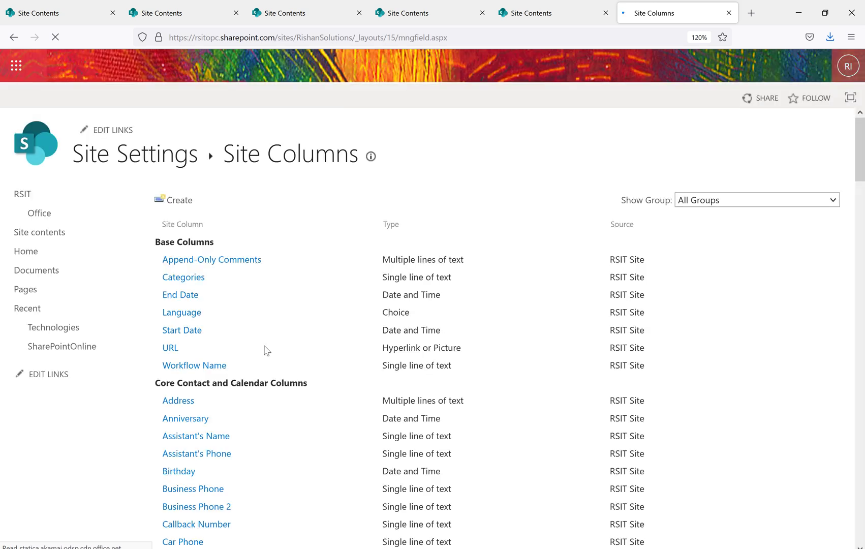
scroll(209, 341, down, 7)
scroll(204, 340, down, 20)
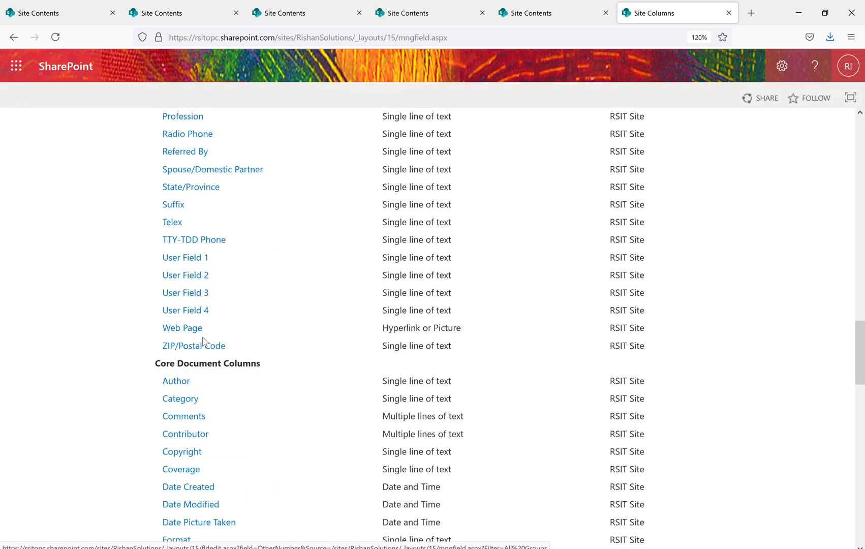
scroll(203, 341, down, 10)
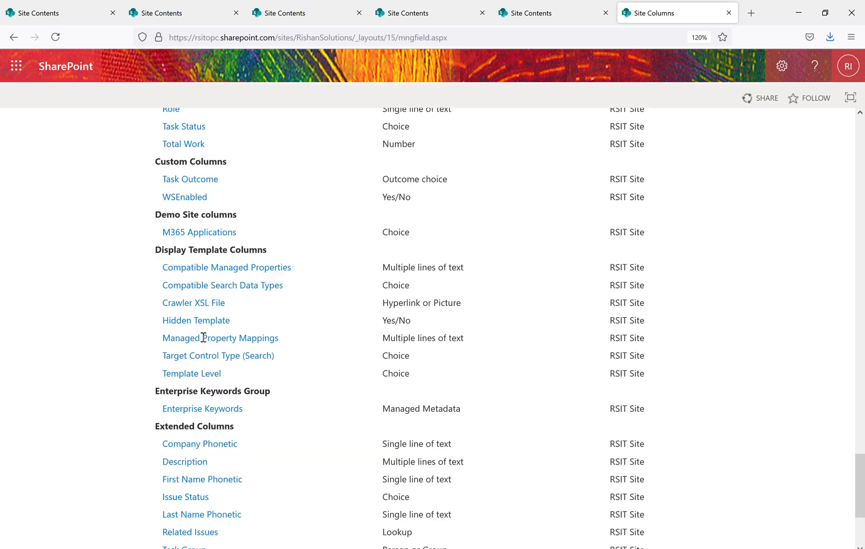
scroll(202, 340, up, 3)
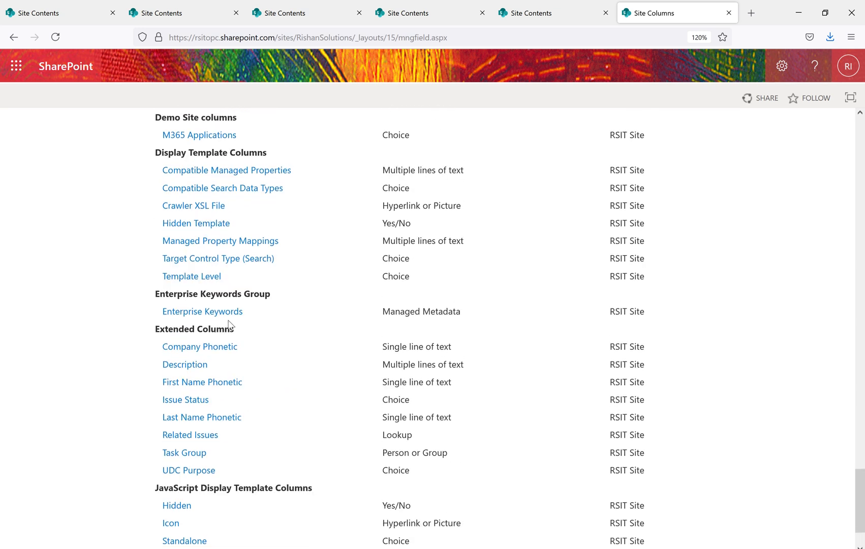
click(211, 139)
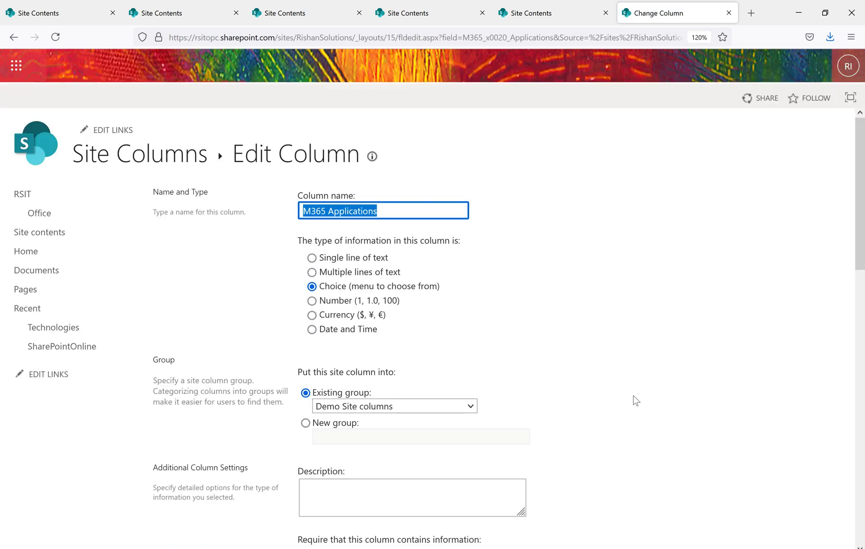
Try to delete the M365 Applications site column and return to the site columns list
scroll(633, 404, down, 15)
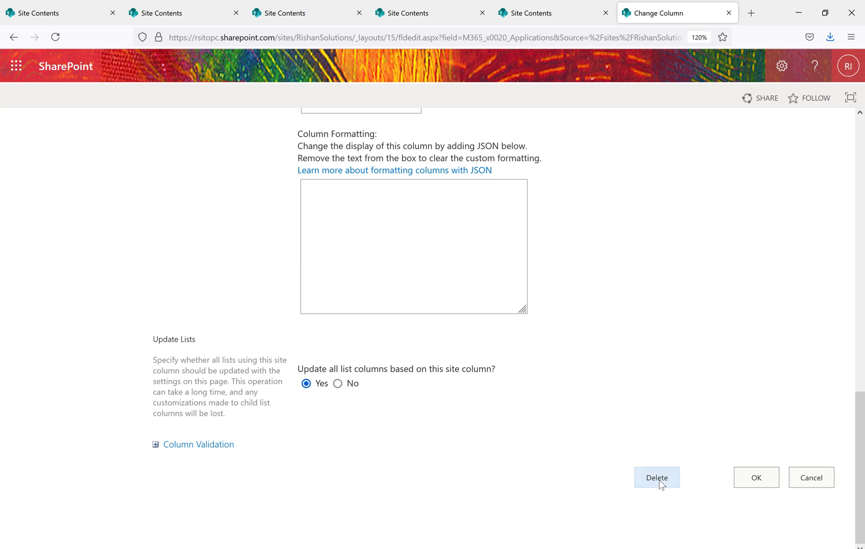
click(659, 482)
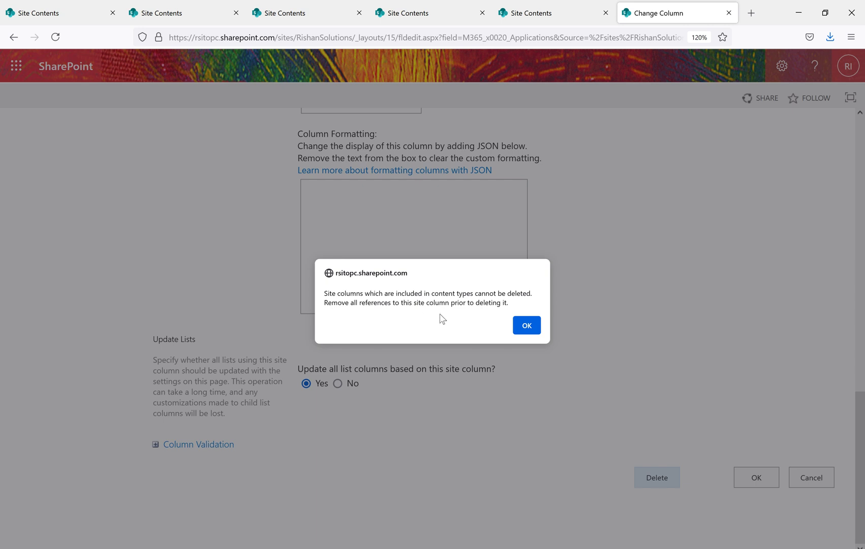
click(528, 327)
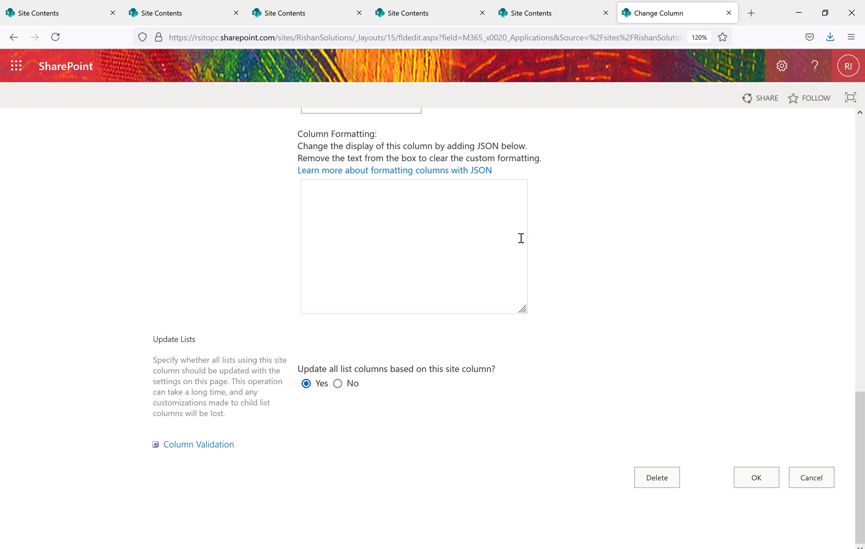
scroll(521, 238, up, 8)
click(12, 37)
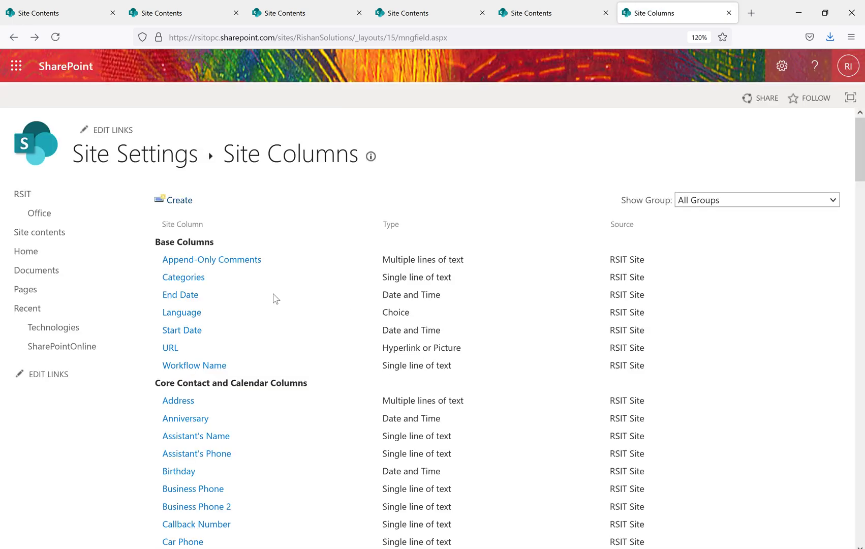
Create a site column named Test with the type Single line of text
click(183, 199)
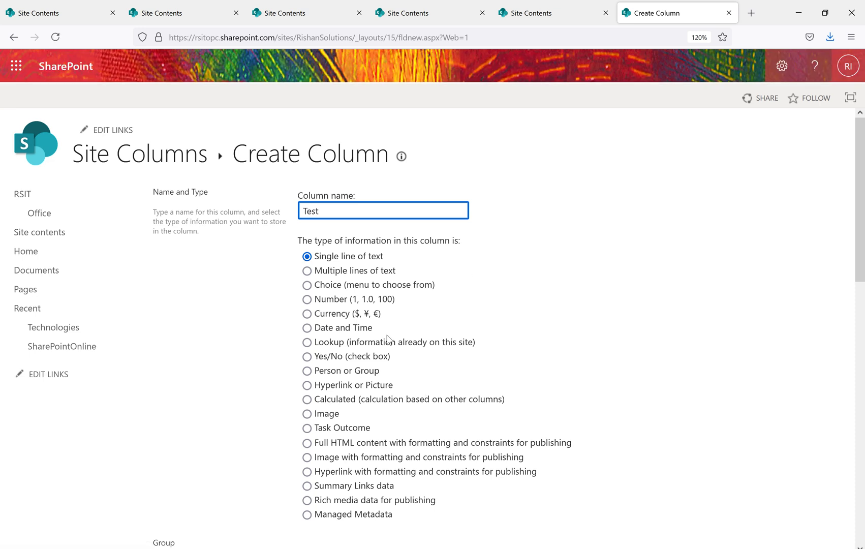
click(396, 222)
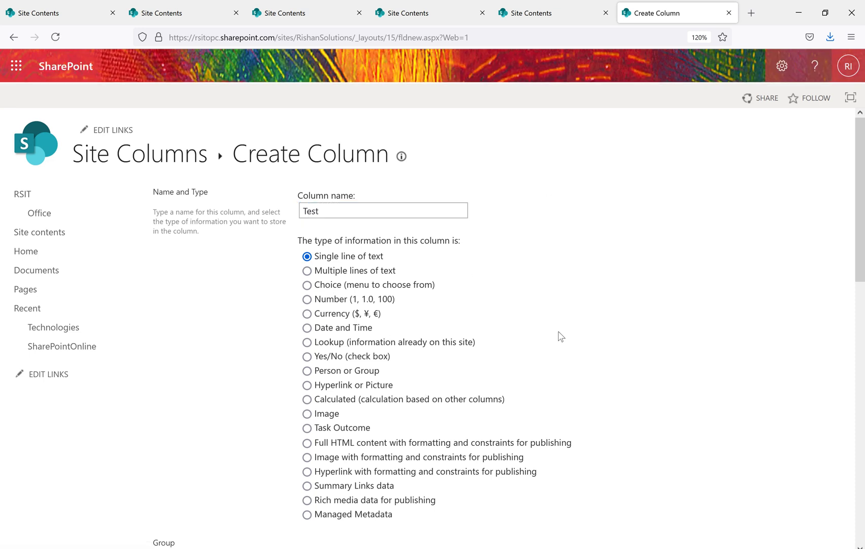
scroll(559, 336, down, 10)
click(768, 485)
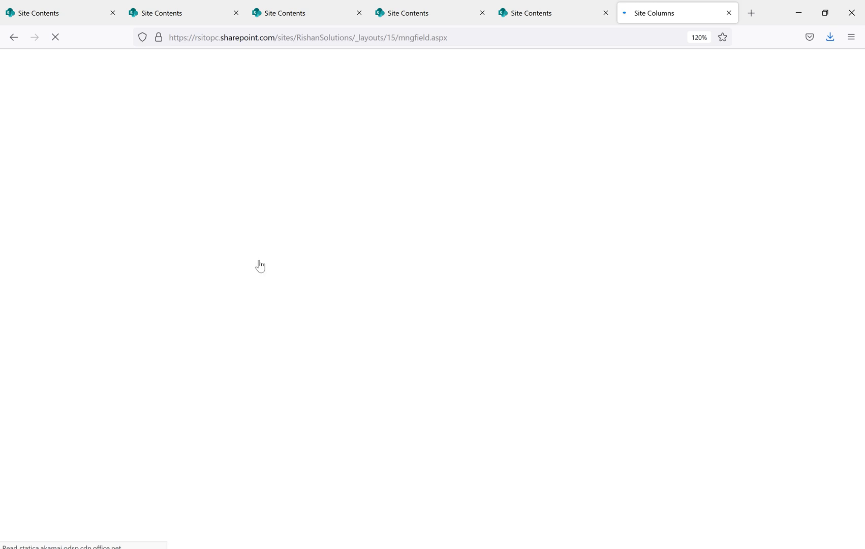
Find the Test column in the site columns list by searching the page for "test" and open it for editing
scroll(260, 262, down, 10)
scroll(260, 263, down, 20)
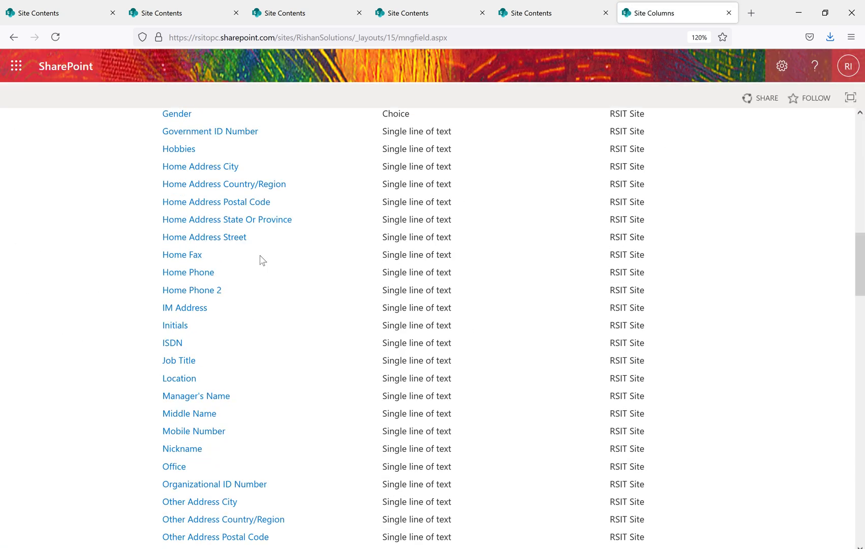
scroll(260, 260, down, 15)
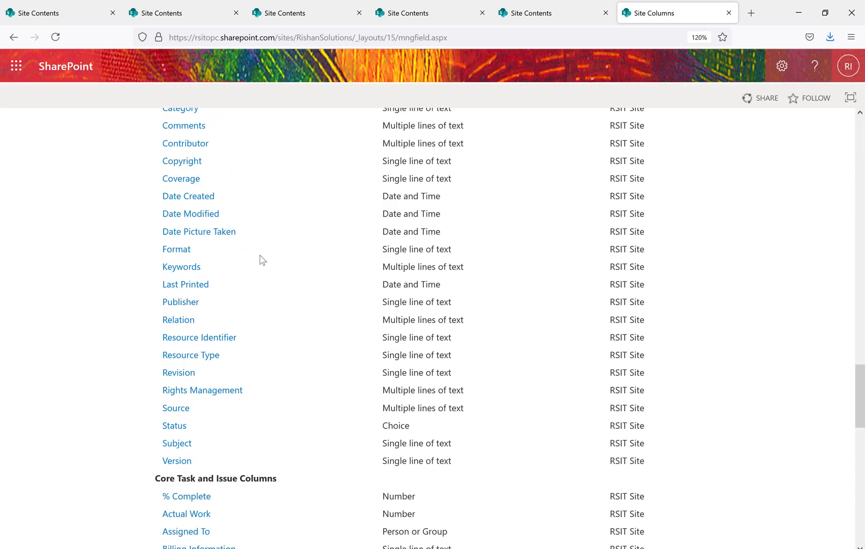
scroll(261, 260, down, 1)
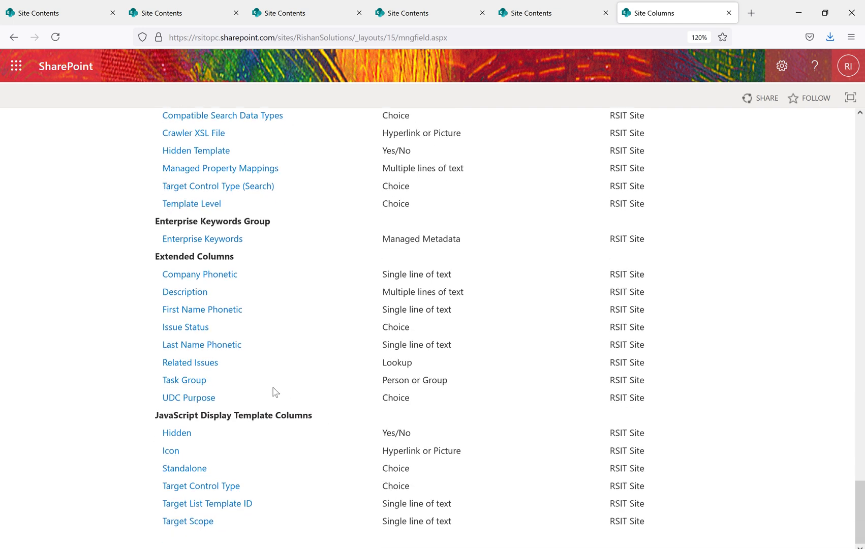
scroll(415, 383, up, 15)
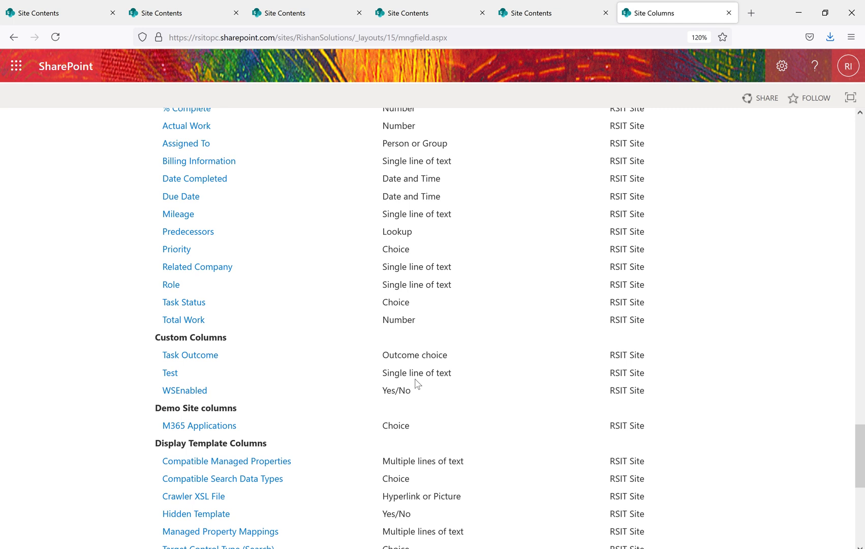
key(ctrl+f)
text(test)
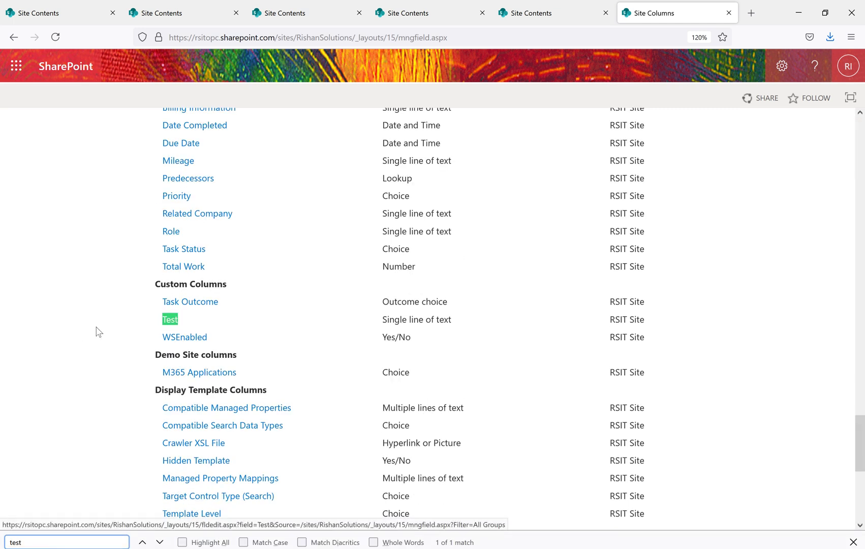
click(172, 326)
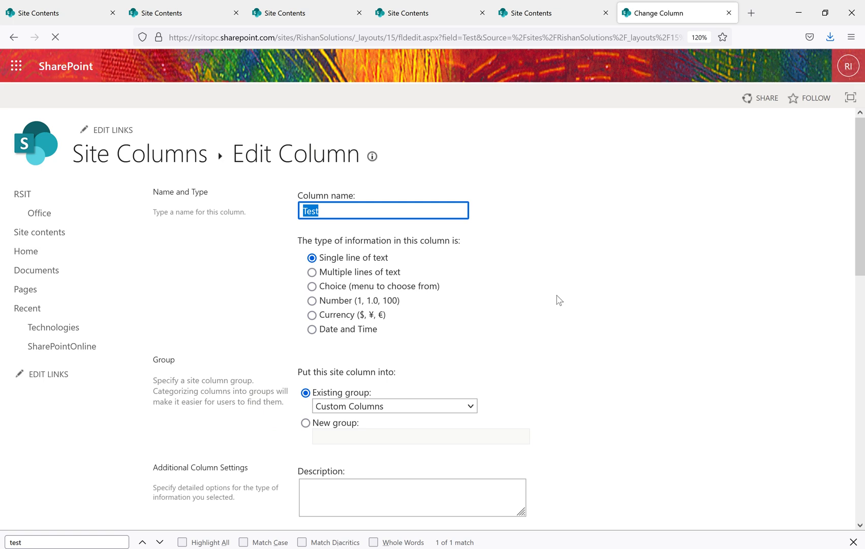
Delete the Test site column, reviewing the warning about orphaned list columns before confirming
scroll(559, 301, down, 10)
click(657, 452)
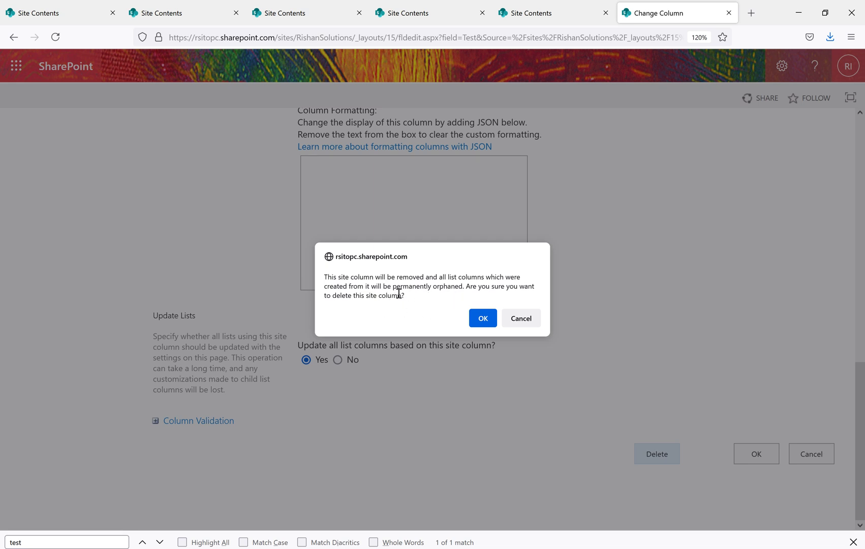
drag(372, 286, 320, 275)
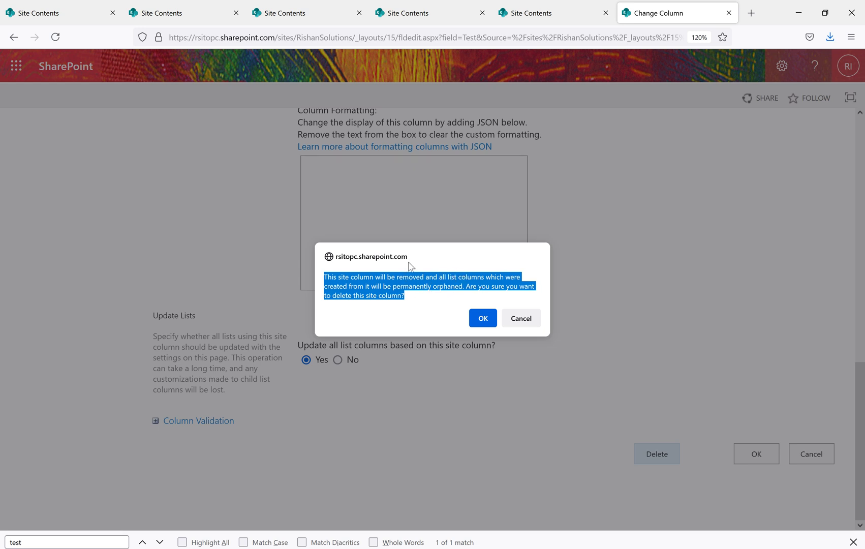
click(484, 318)
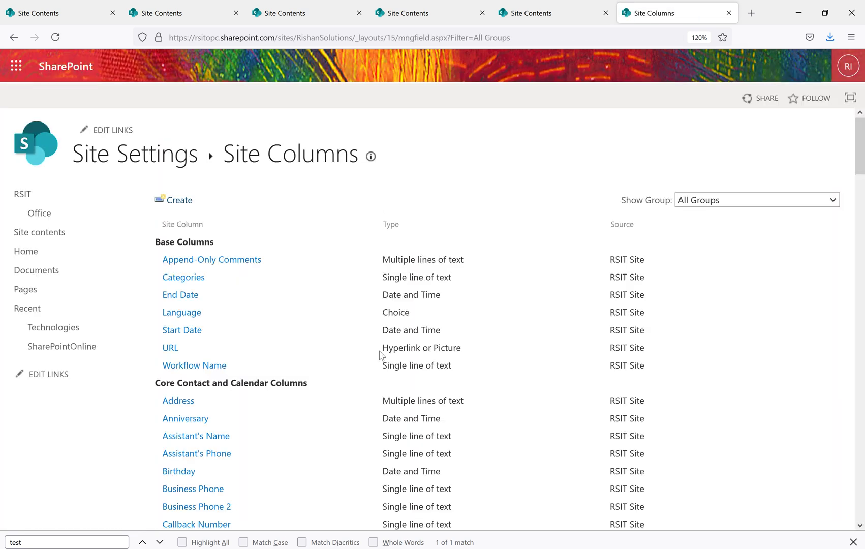
Create a site content type named Test CT with the parent JavaScript Display Template in the Custom Content Types group
click(171, 153)
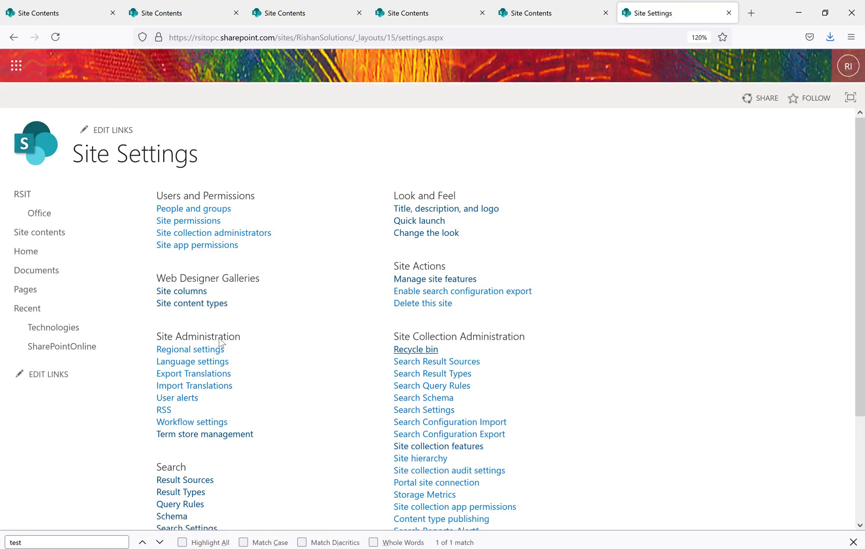
click(209, 307)
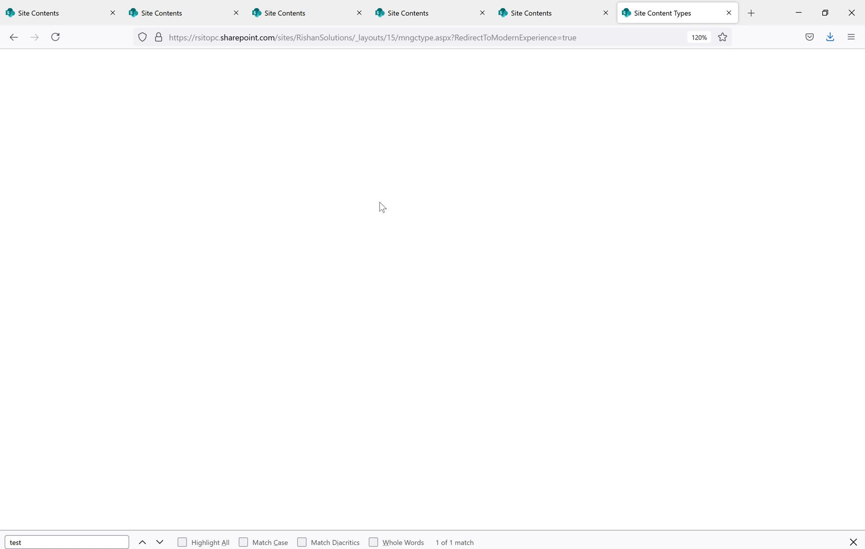
click(180, 200)
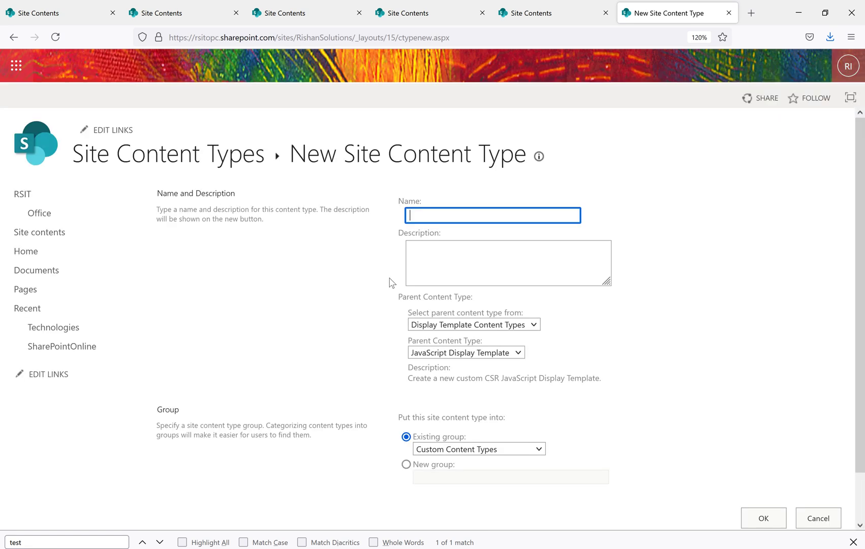
text(Test CT)
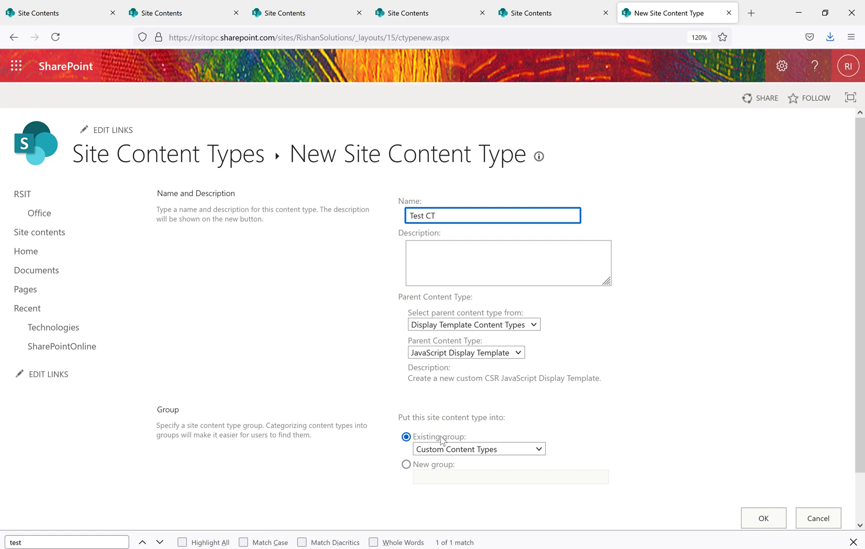
click(763, 518)
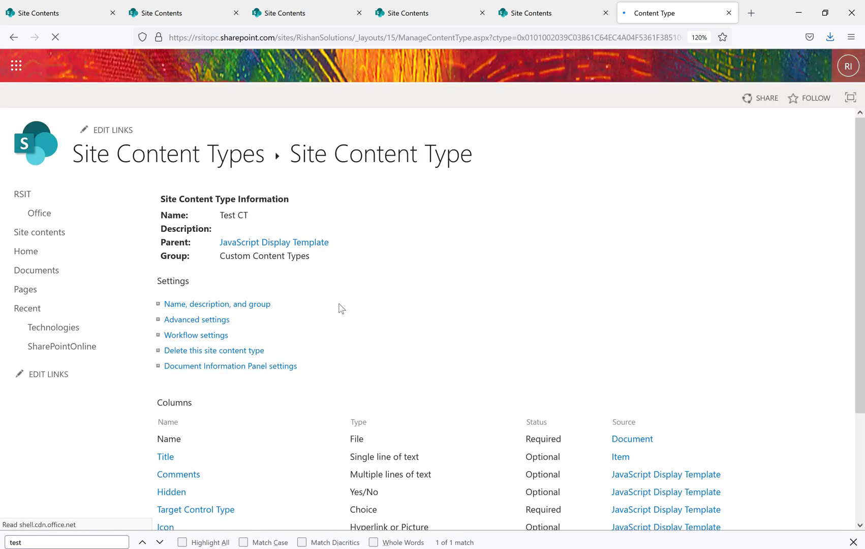
Delete the Test CT site content type and check the first-stage and second-stage recycle bins for the deleted column and content type
click(214, 353)
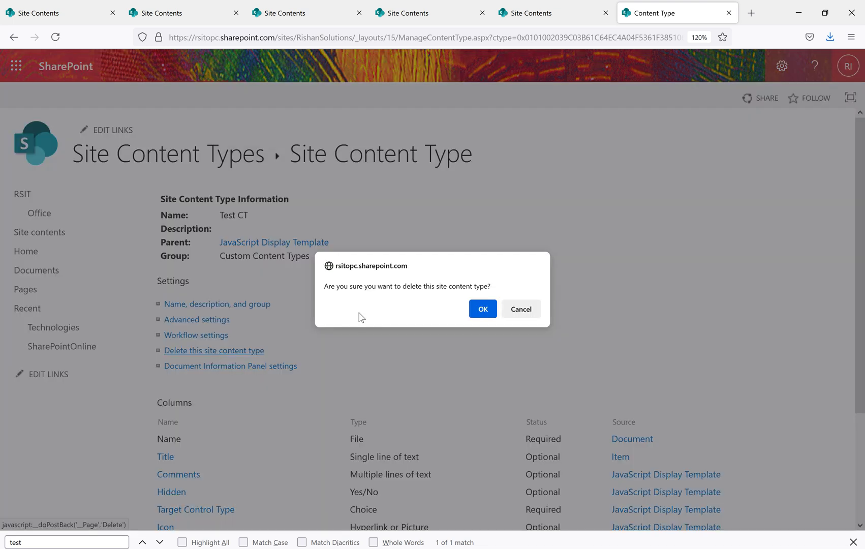
click(483, 310)
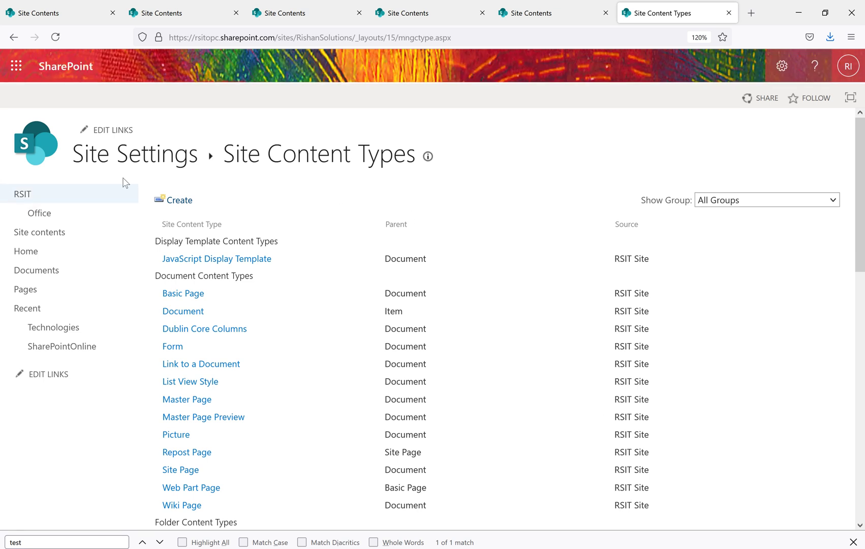
click(149, 160)
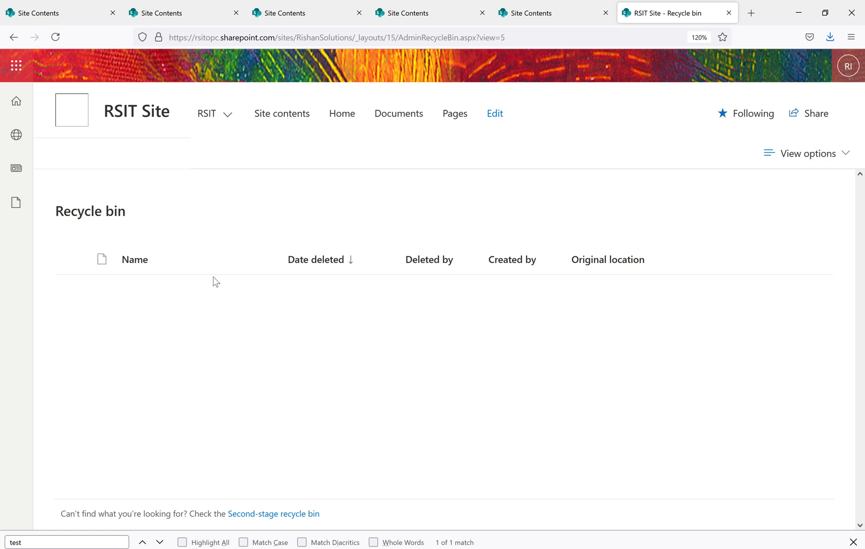
click(262, 513)
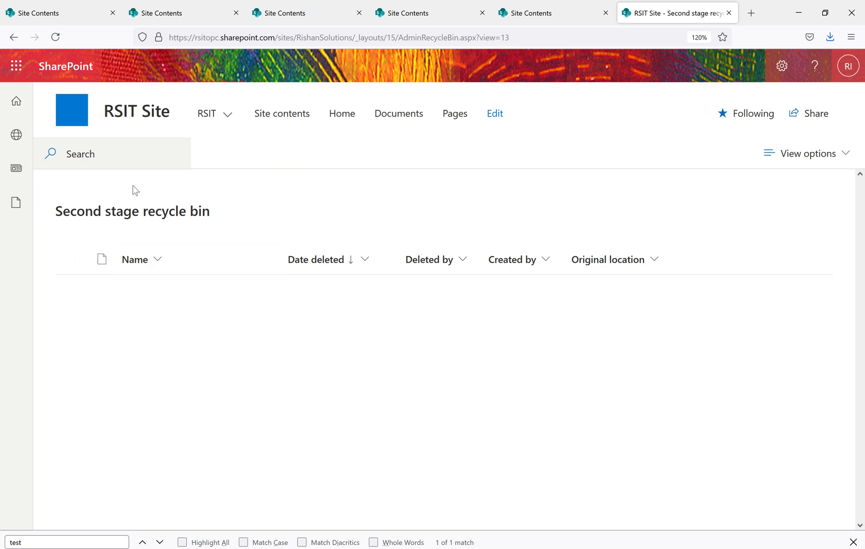
Return to the RSIT Site's full site settings and open the site collection recycle bin again
click(780, 66)
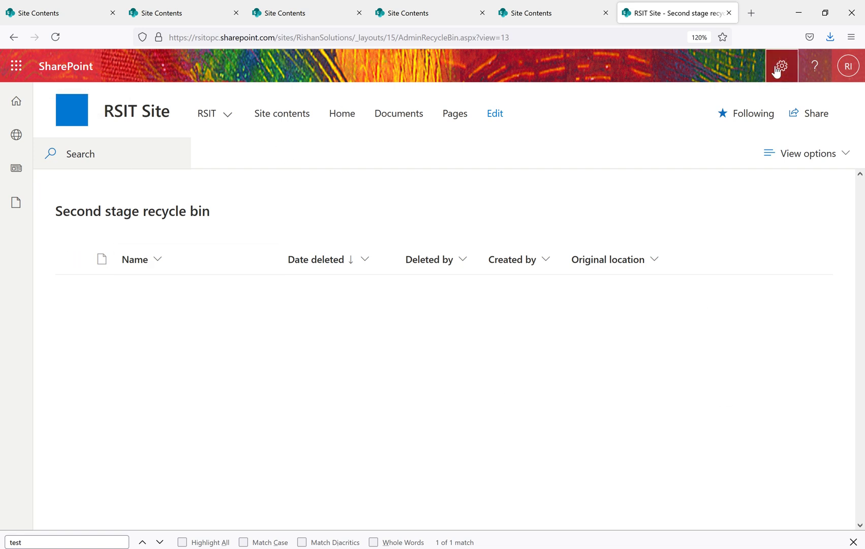
click(695, 216)
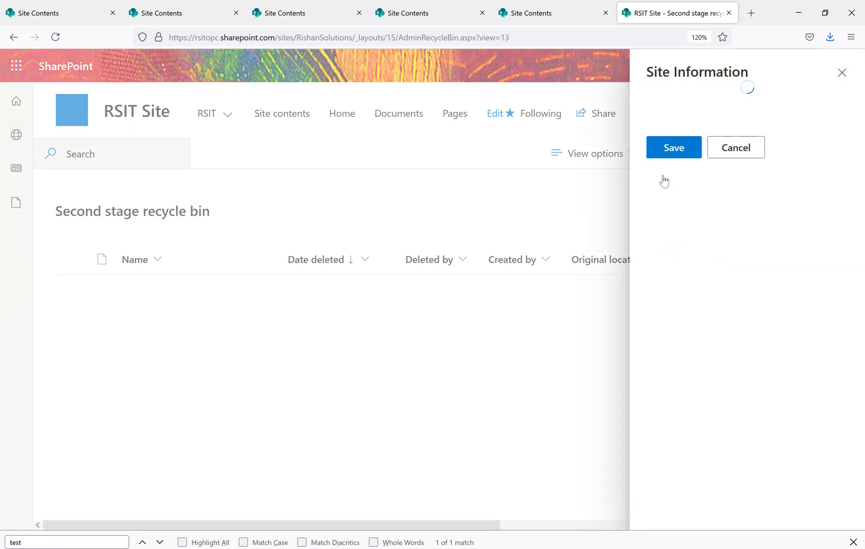
click(713, 381)
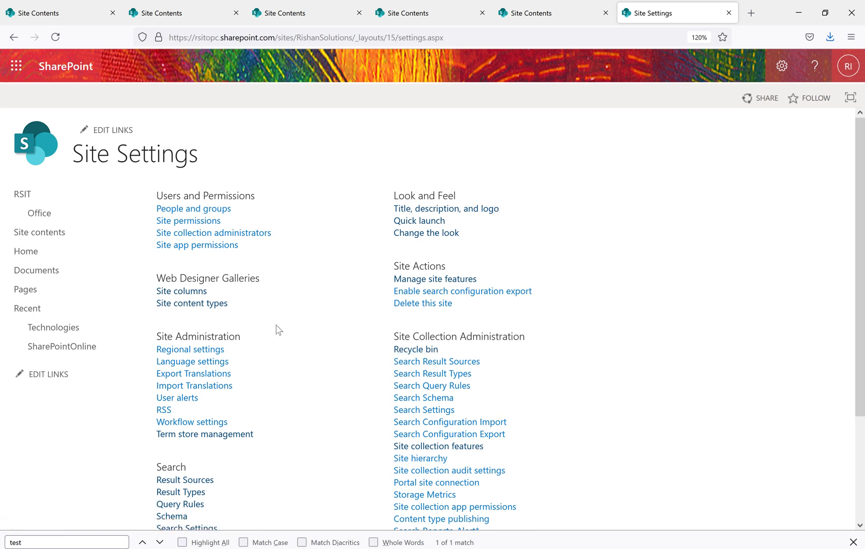
click(422, 350)
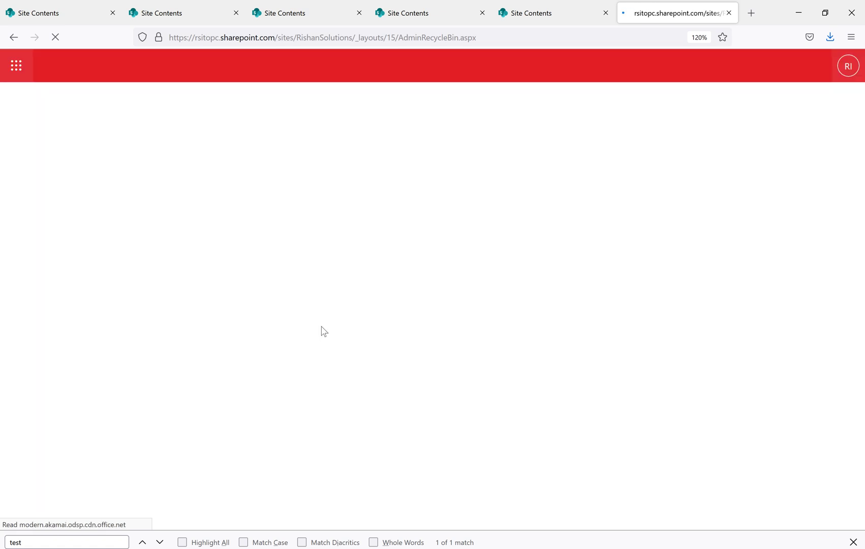